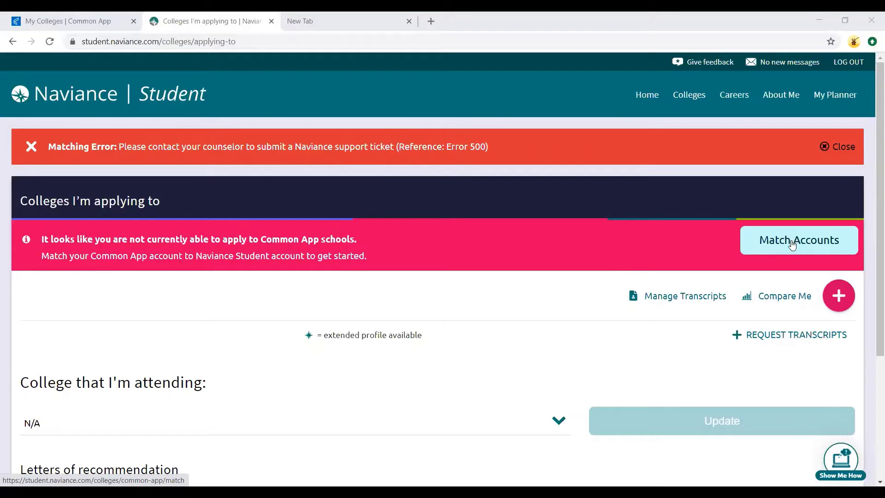
Step: Start account matching, check Common App, close the match form, and return to Oberlin's Recommenders & FERPA page
{"action": "left_click", "coordinate": [792, 244]}
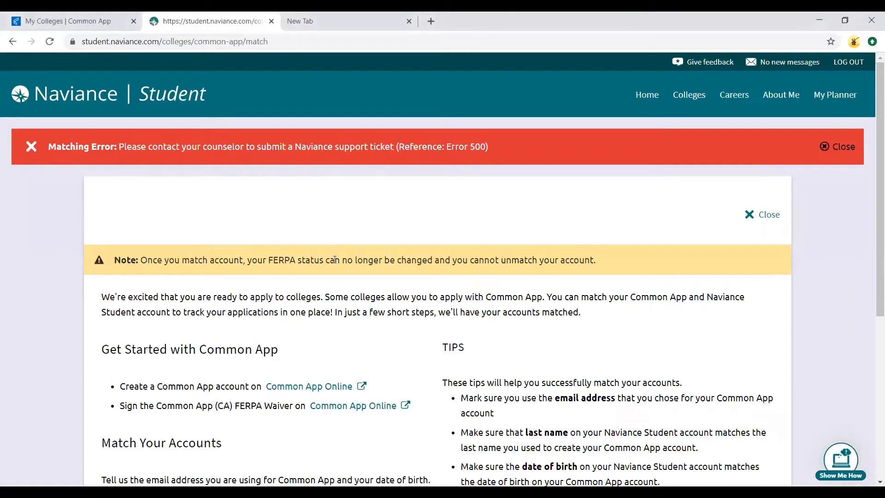
{"action": "left_click", "coordinate": [98, 18]}
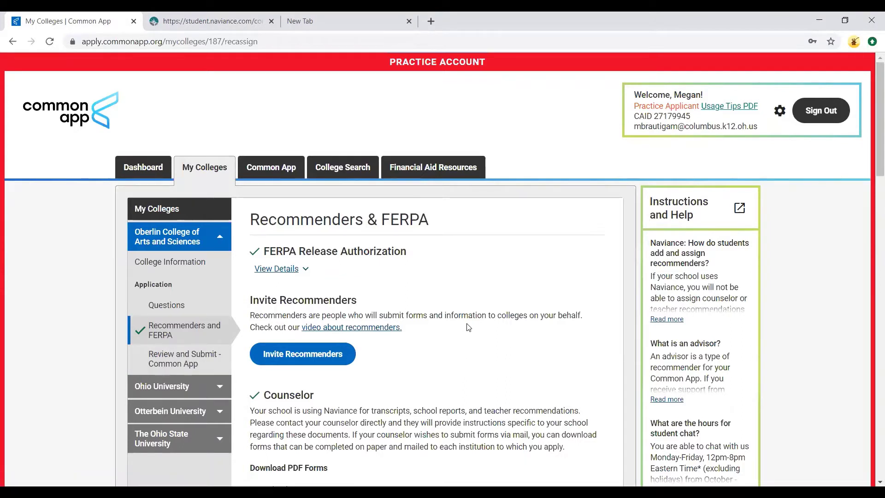
{"action": "left_click", "coordinate": [201, 23]}
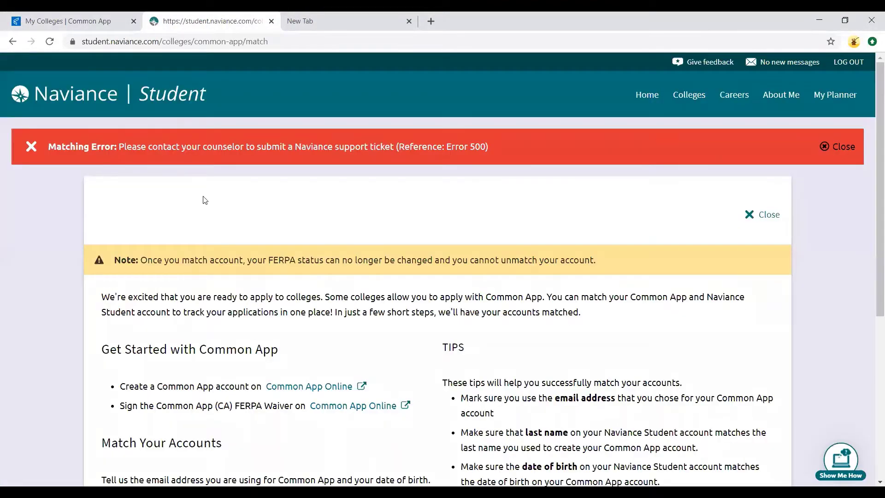
{"action": "left_click", "coordinate": [767, 216]}
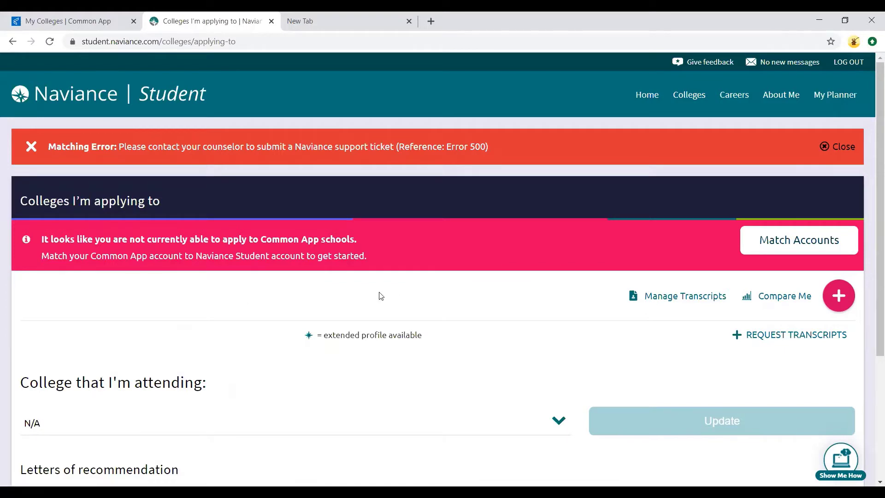
{"action": "left_click", "coordinate": [69, 21]}
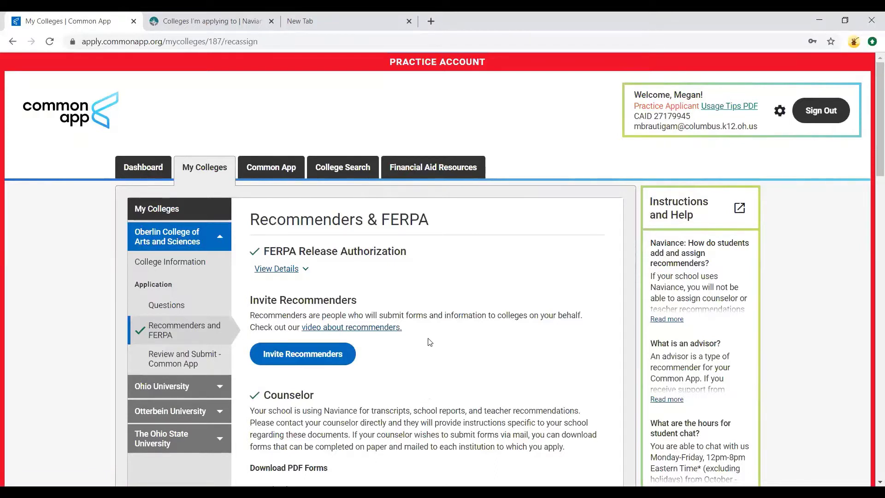
Step: Switch back to the Naviance Colleges I'm applying to tab with Ctrl+Tab
{"action": "key", "text": "ctrl+Tab"}
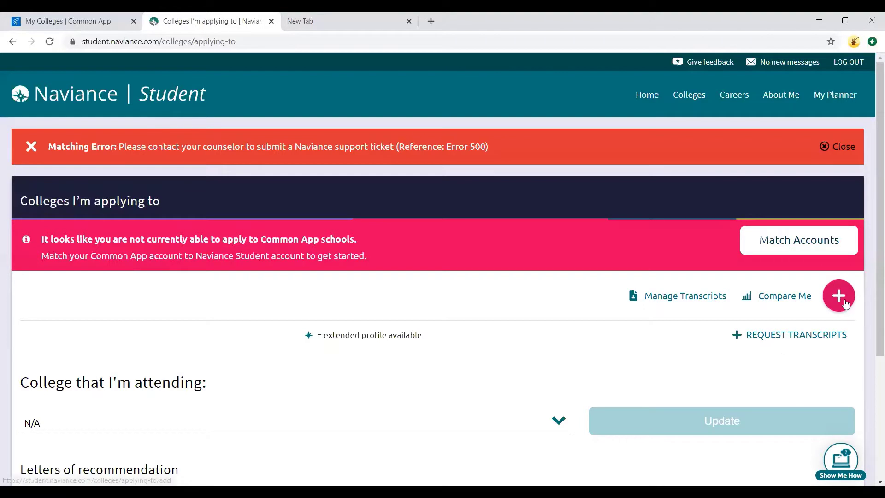
Step: Start a new college application and choose Oberlin College
{"action": "left_click", "coordinate": [845, 303]}
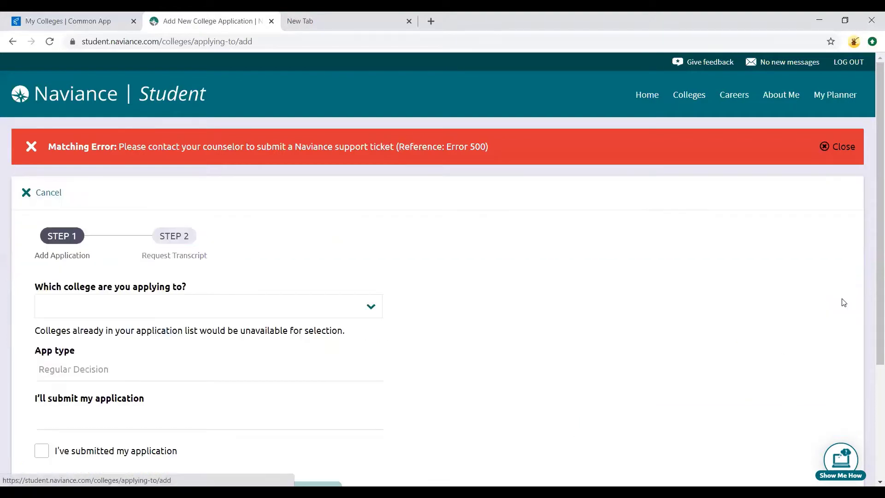
{"action": "left_click", "coordinate": [300, 305]}
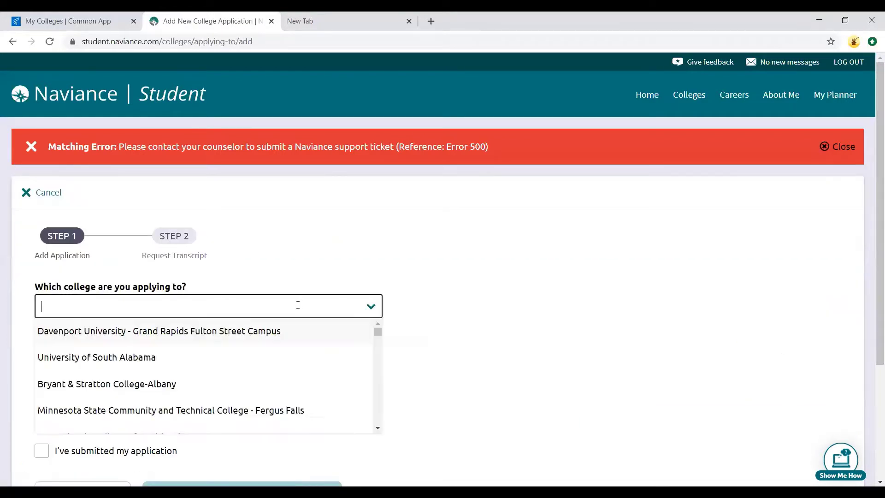
{"action": "type", "text": "oberlin"}
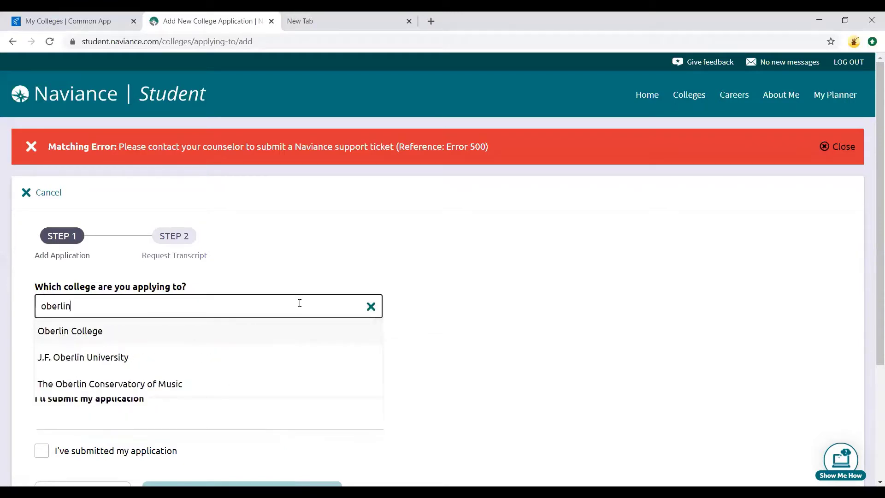
{"action": "left_click", "coordinate": [268, 304]}
{"action": "left_click", "coordinate": [56, 331]}
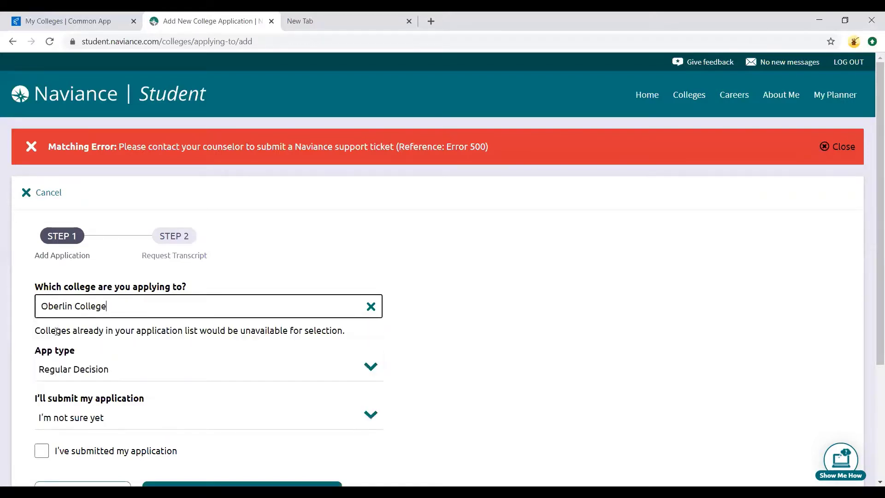
Step: Set Oberlin's app type to Regular Decision January 15, submitted via Common App
{"action": "left_click", "coordinate": [371, 367]}
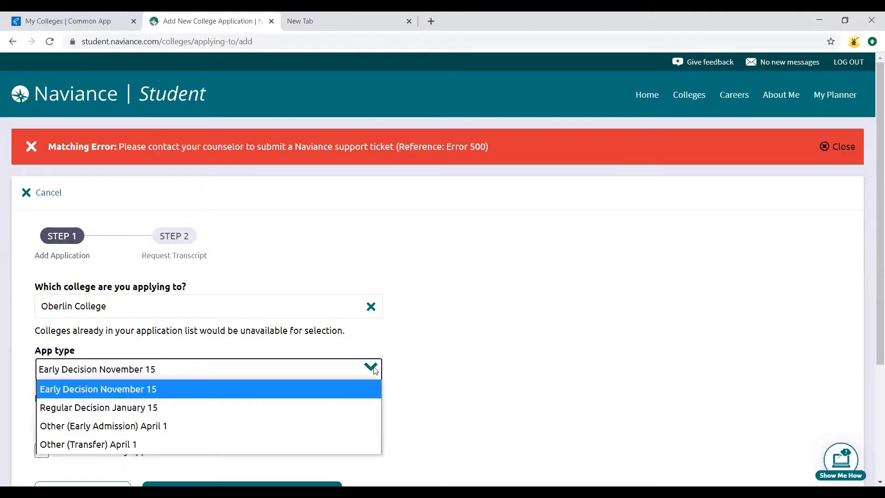
{"action": "scroll", "coordinate": [481, 372], "scroll_direction": "down", "scroll_amount": 2}
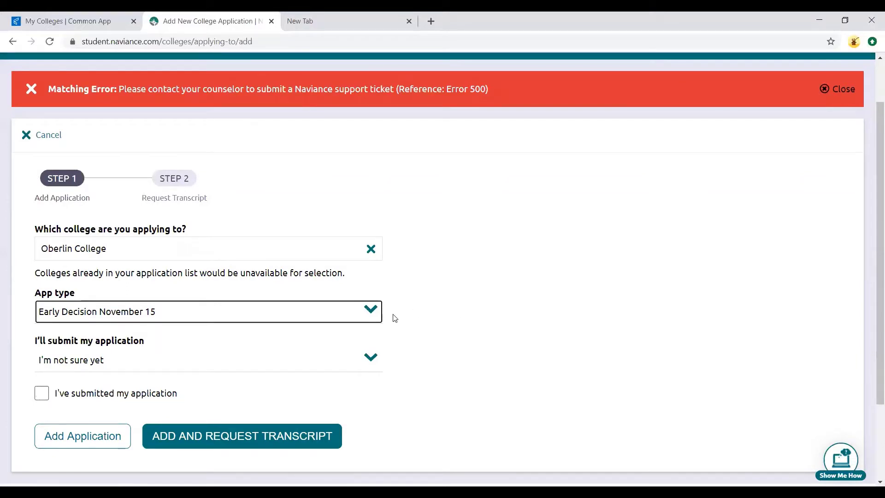
{"action": "left_click", "coordinate": [367, 316]}
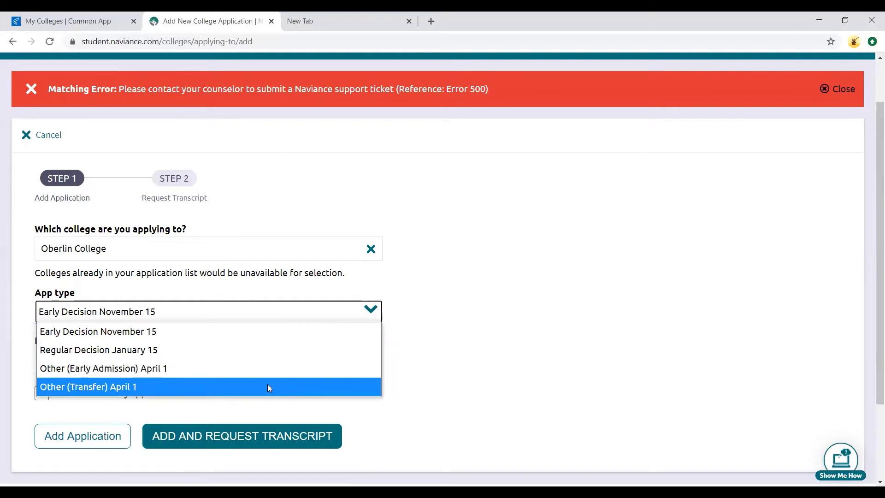
{"action": "left_click", "coordinate": [264, 350]}
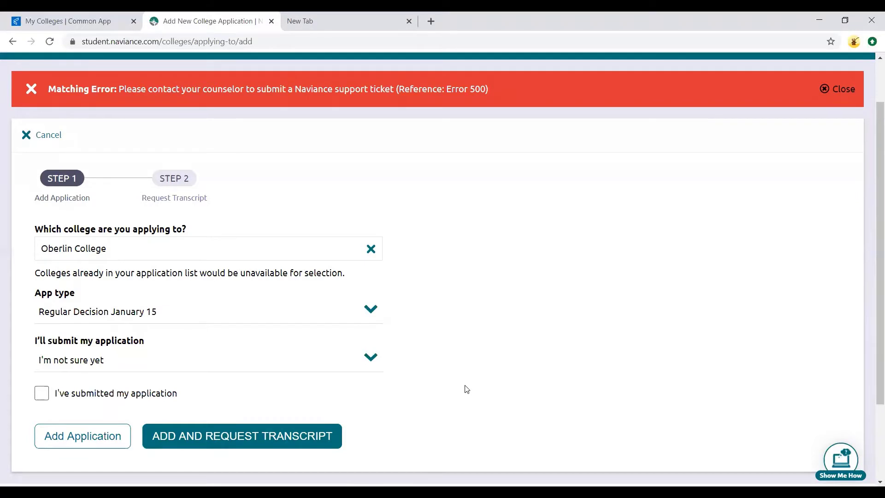
{"action": "left_click", "coordinate": [372, 360]}
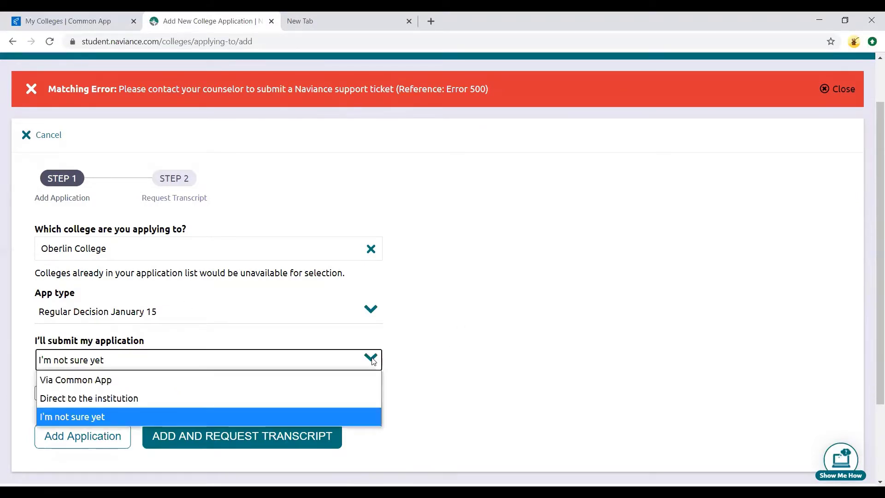
{"action": "left_click", "coordinate": [323, 385]}
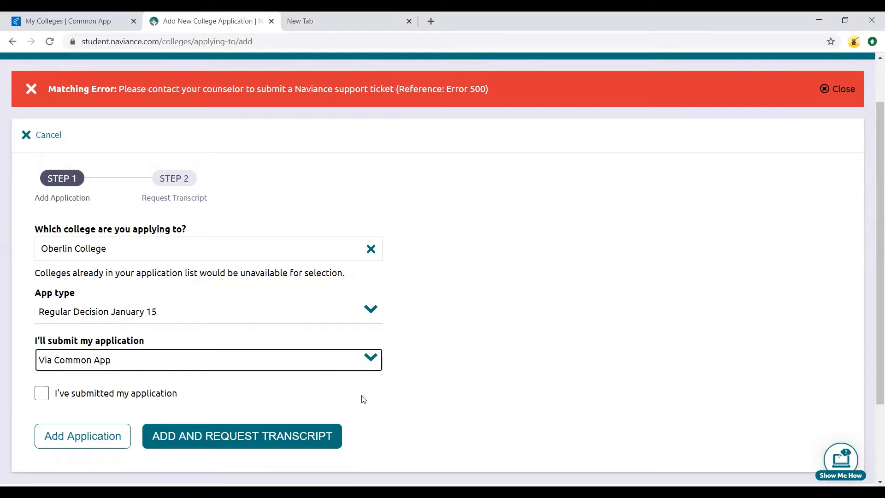
Step: Request an initial transcript for Oberlin and finish adding it
{"action": "scroll", "coordinate": [360, 393], "scroll_direction": "down", "scroll_amount": 3}
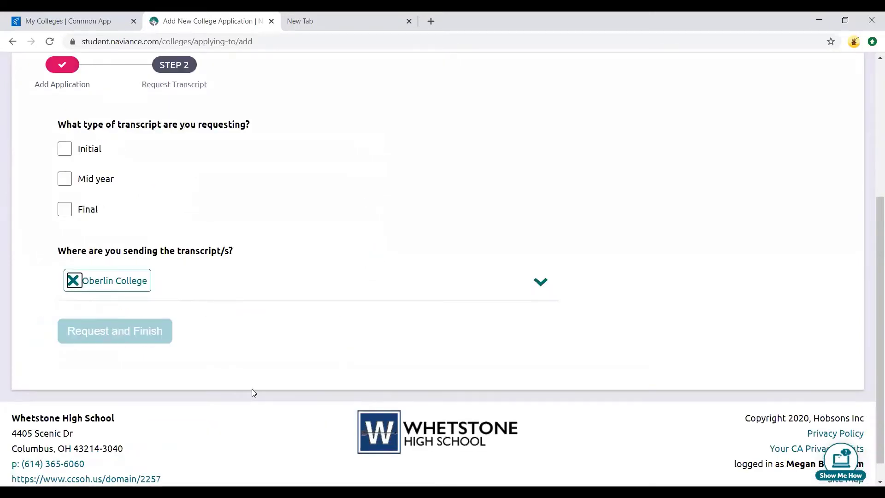
{"action": "left_click", "coordinate": [70, 150]}
{"action": "left_click", "coordinate": [141, 341]}
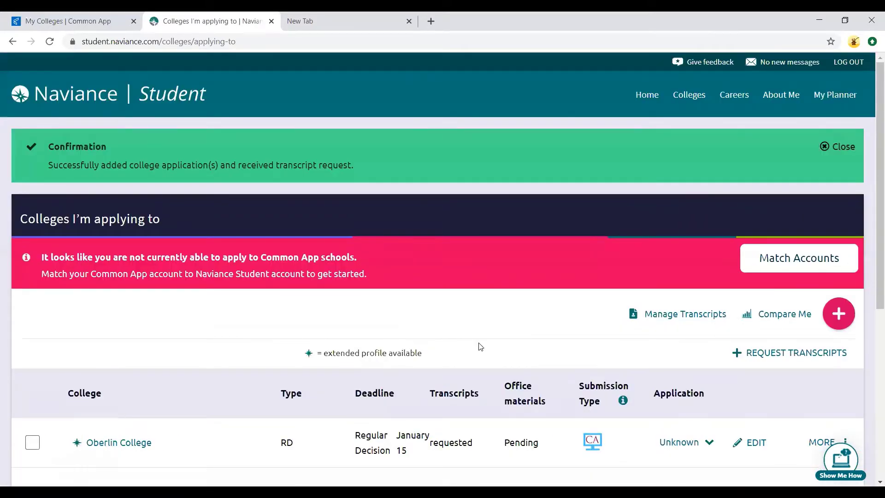
Step: Reopen Oberlin College's application, keep Regular Decision January 15, and save it
{"action": "scroll", "coordinate": [480, 346], "scroll_direction": "down", "scroll_amount": 1}
{"action": "scroll", "coordinate": [533, 415], "scroll_direction": "down", "scroll_amount": 2}
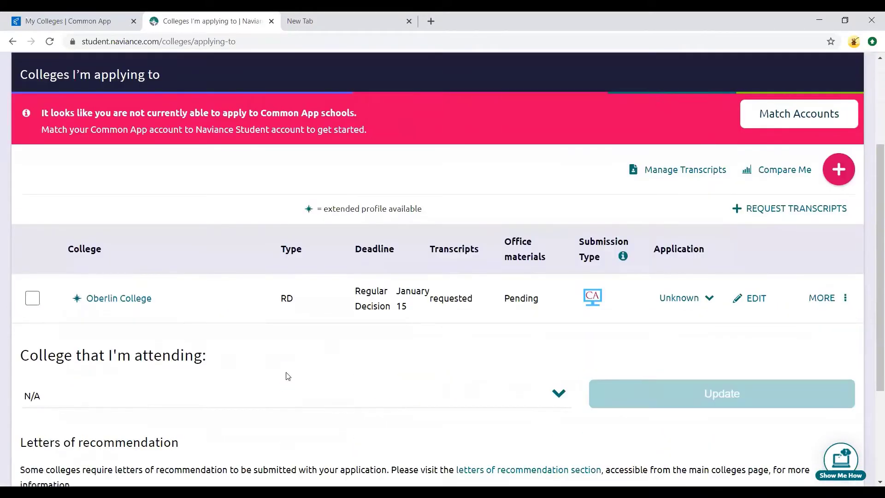
{"action": "scroll", "coordinate": [287, 376], "scroll_direction": "down", "scroll_amount": 1}
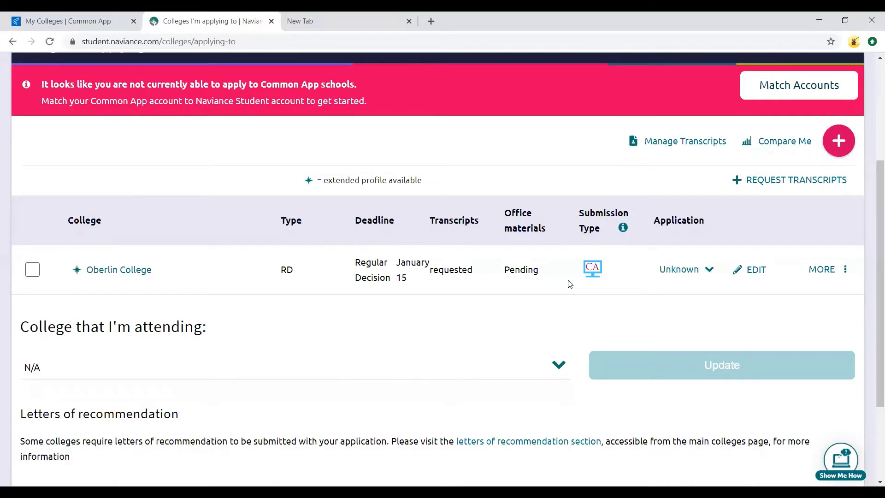
{"action": "left_click", "coordinate": [752, 272]}
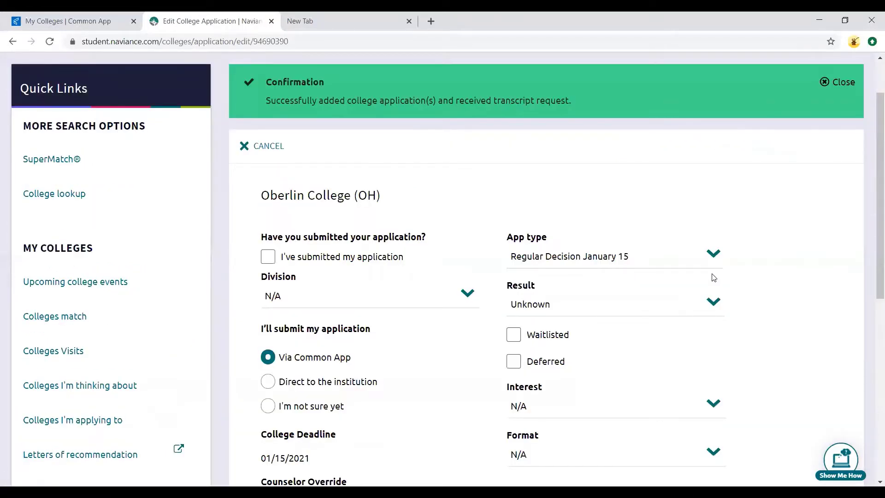
{"action": "left_click", "coordinate": [650, 260]}
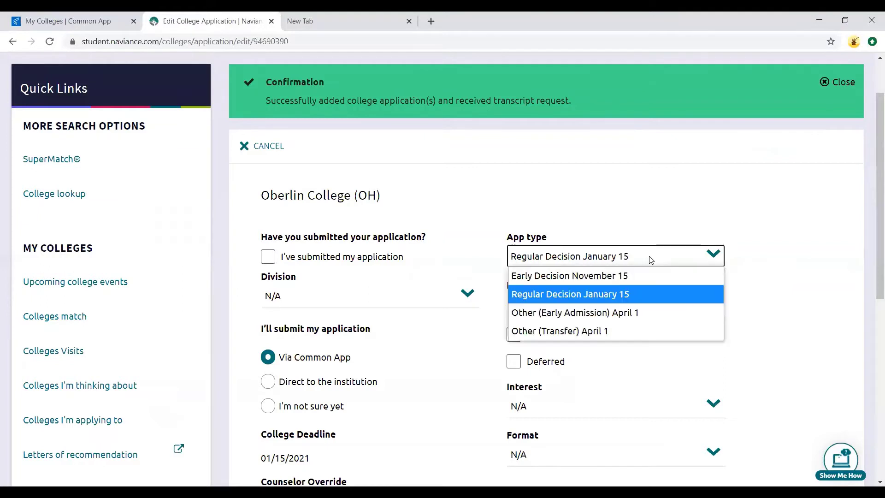
{"action": "left_click", "coordinate": [650, 260]}
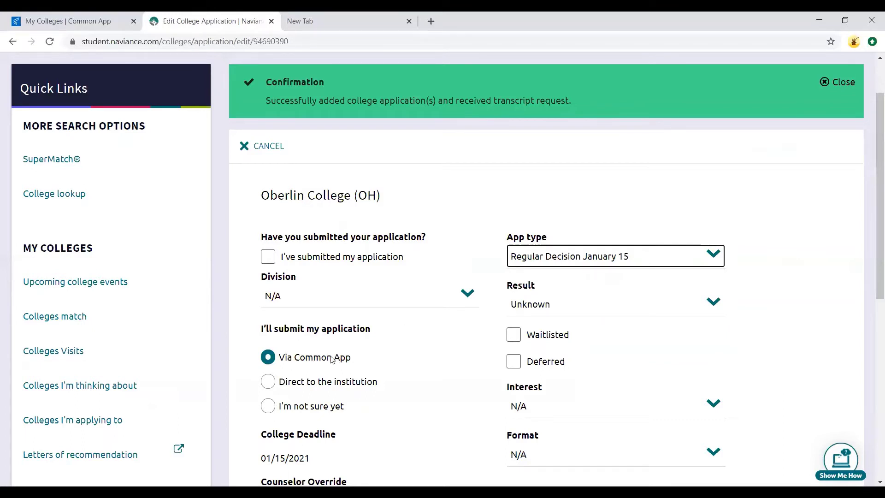
{"action": "scroll", "coordinate": [765, 324], "scroll_direction": "down", "scroll_amount": 2}
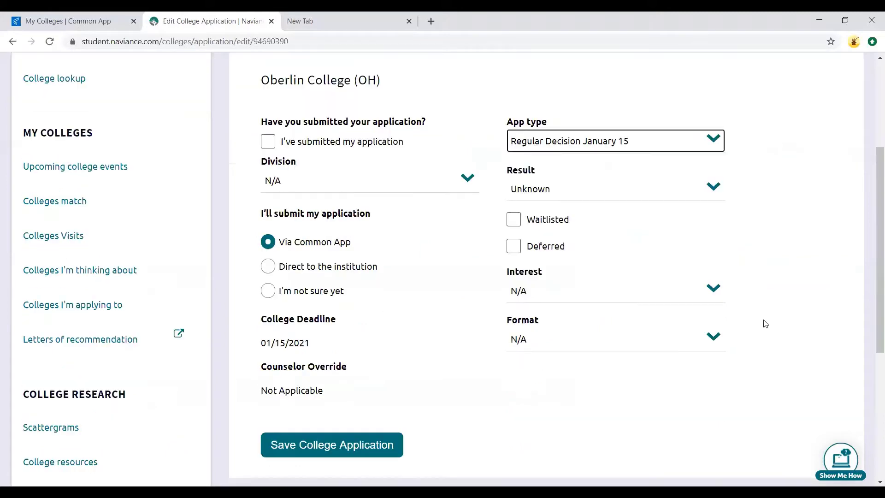
{"action": "left_click", "coordinate": [395, 449]}
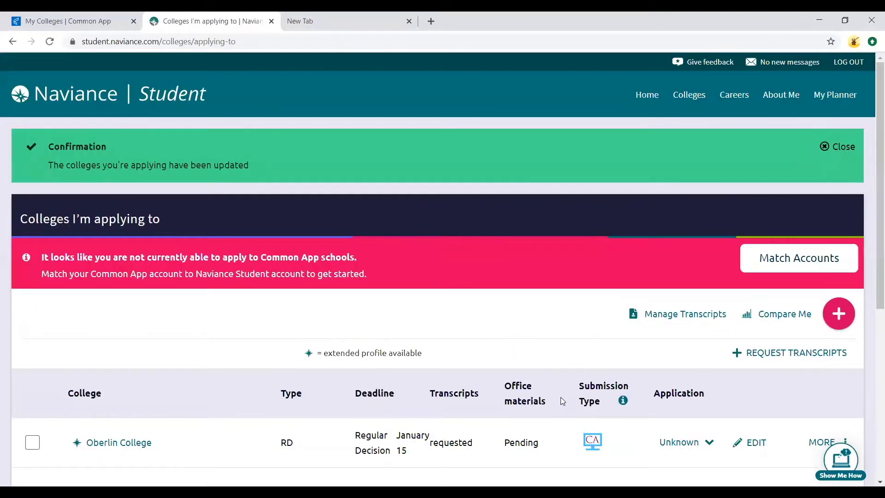
Step: Add Otterbein University as Other (Priority Scholarship) December 15, submitted via Common App
{"action": "scroll", "coordinate": [561, 401], "scroll_direction": "down", "scroll_amount": 2}
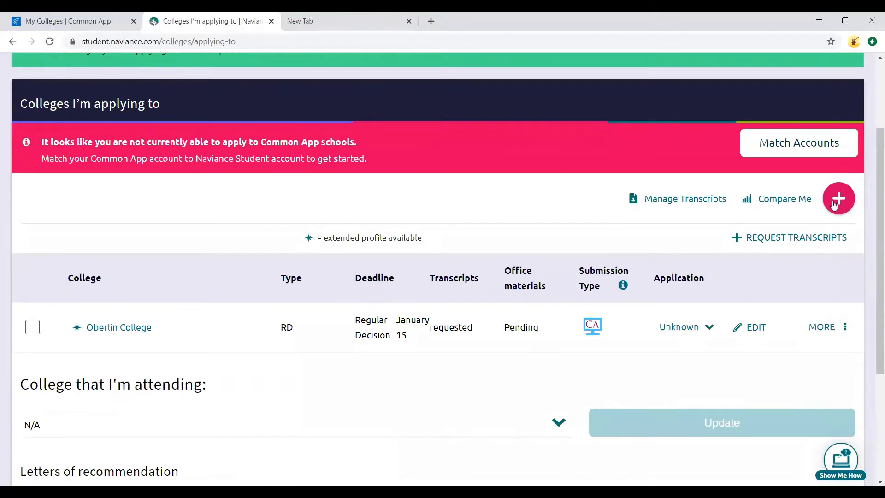
{"action": "left_click", "coordinate": [838, 199]}
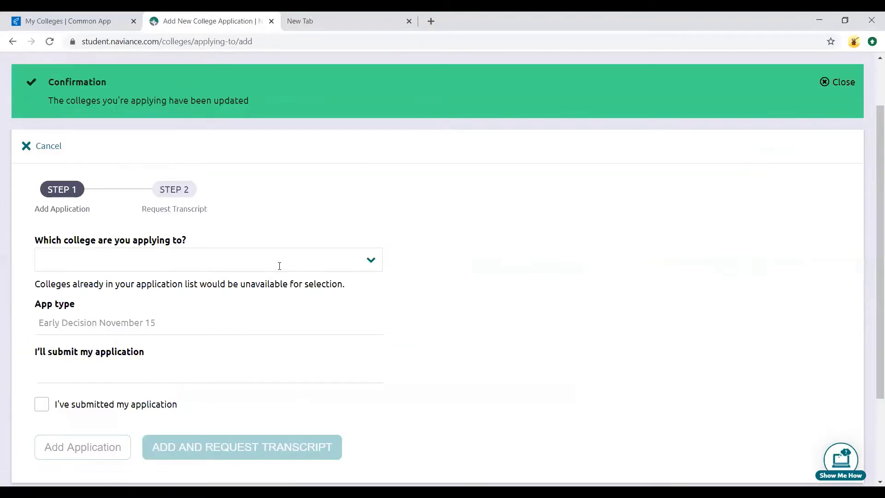
{"action": "left_click", "coordinate": [279, 266]}
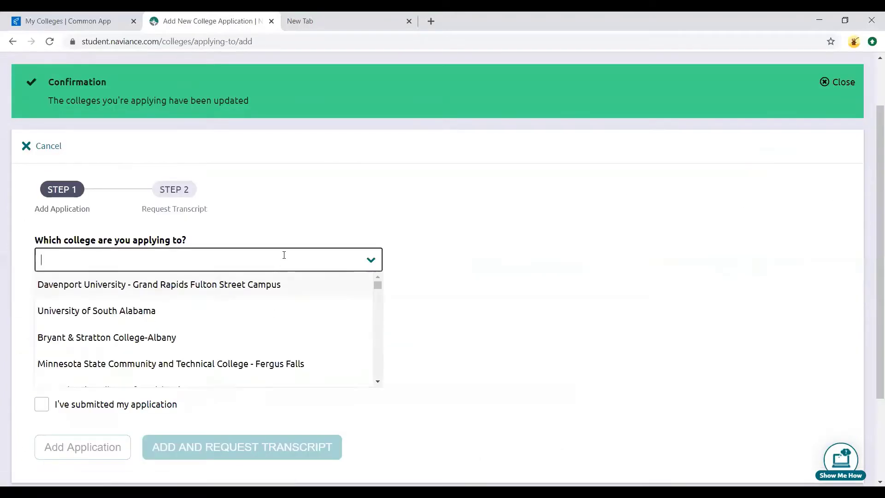
{"action": "type", "text": "otterb"}
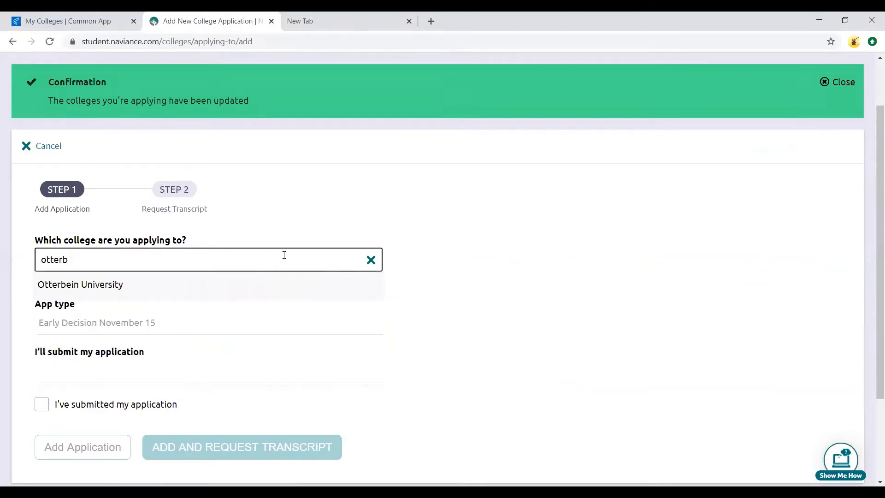
{"action": "left_click", "coordinate": [276, 283]}
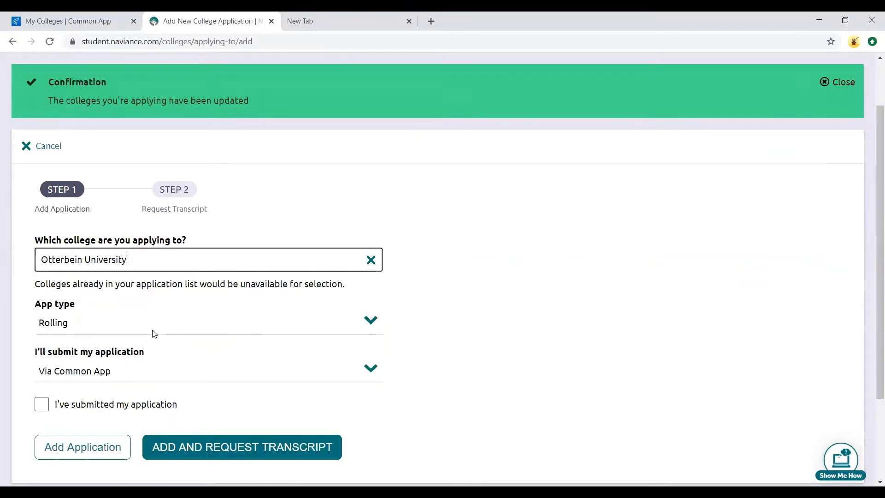
{"action": "left_click", "coordinate": [151, 325]}
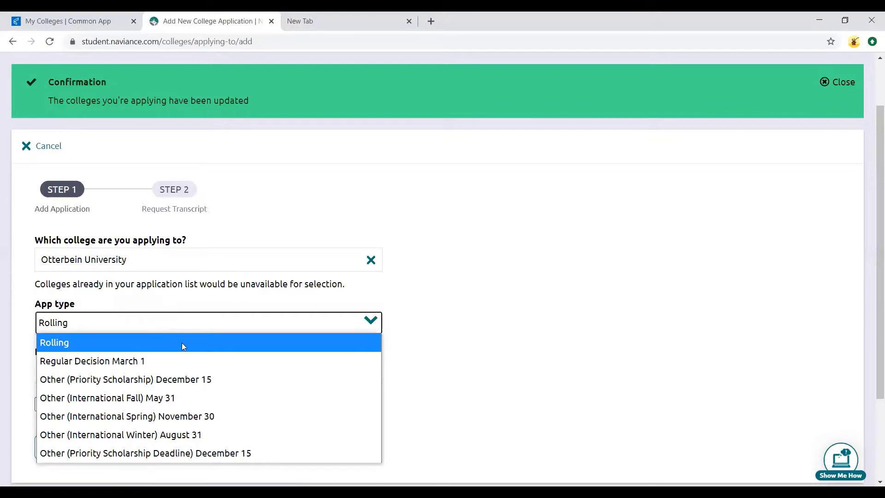
{"action": "left_click", "coordinate": [241, 383]}
{"action": "left_click", "coordinate": [241, 381]}
{"action": "left_click", "coordinate": [240, 381]}
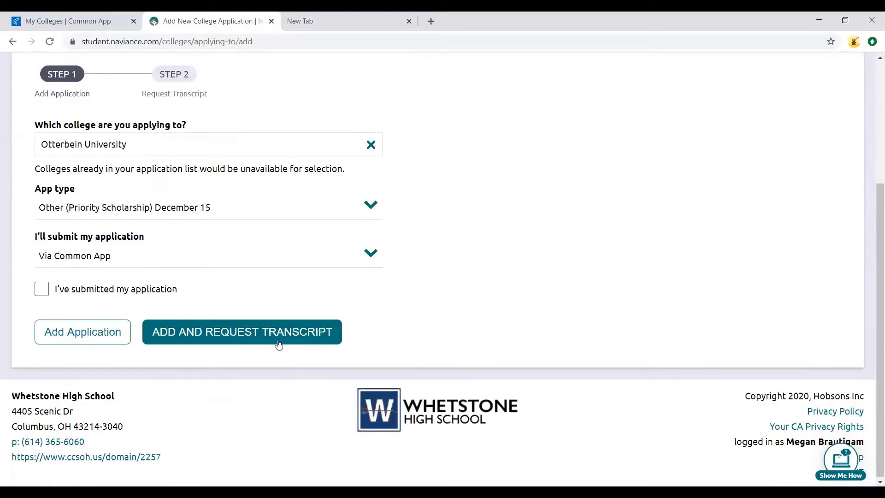
Step: Request an initial transcript for Otterbein University and finish
{"action": "left_click", "coordinate": [276, 337]}
{"action": "left_click", "coordinate": [65, 149]}
{"action": "left_click", "coordinate": [148, 331]}
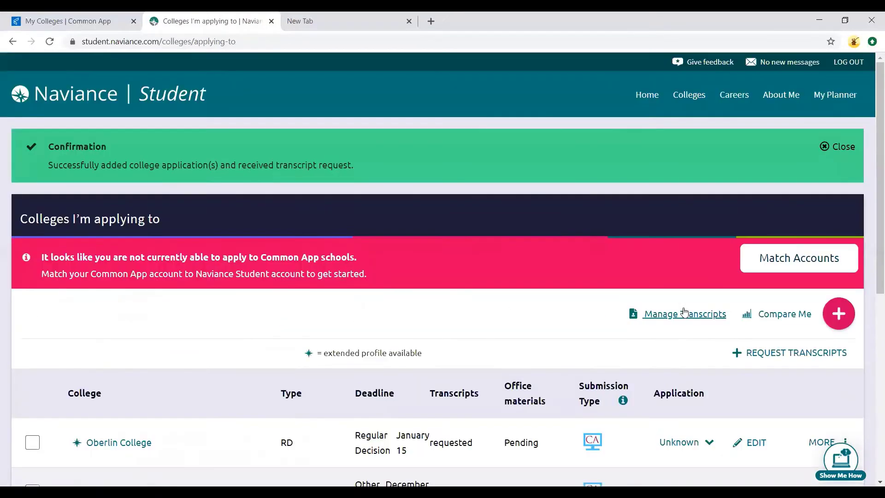
Step: Open the transcript request form, then cancel it and return to the list
{"action": "scroll", "coordinate": [662, 356], "scroll_direction": "down", "scroll_amount": 3}
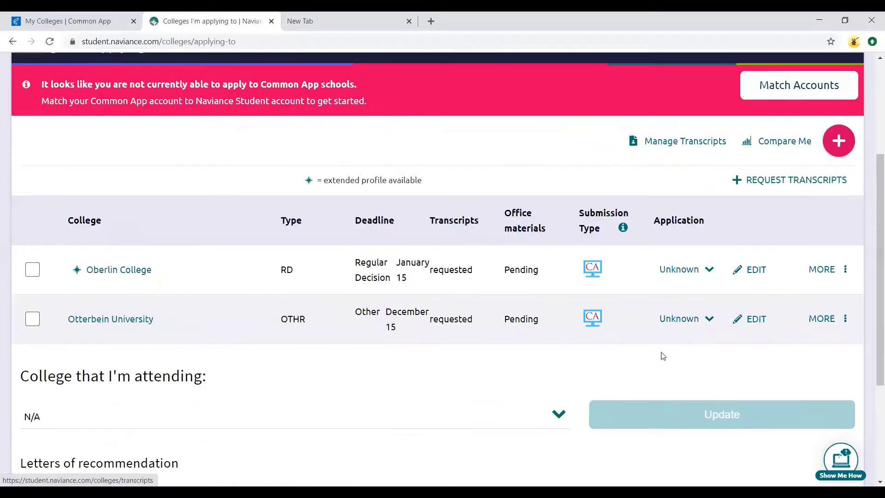
{"action": "left_click", "coordinate": [789, 180]}
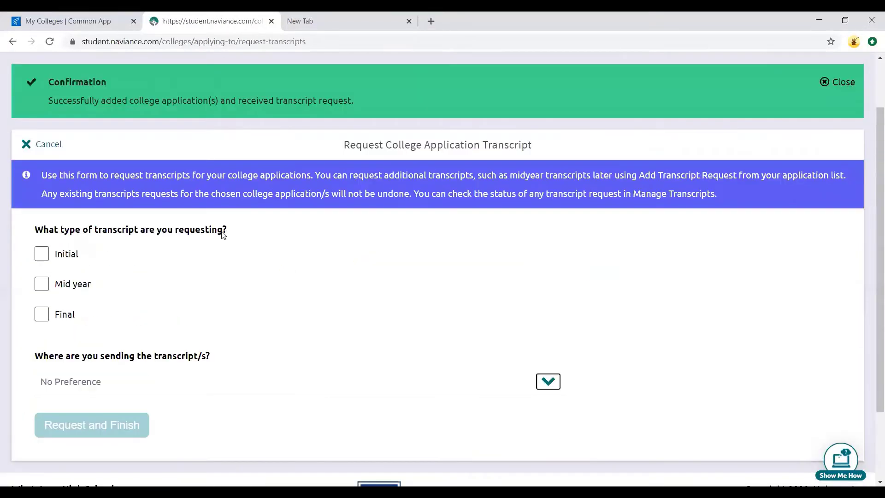
{"action": "left_click", "coordinate": [60, 154]}
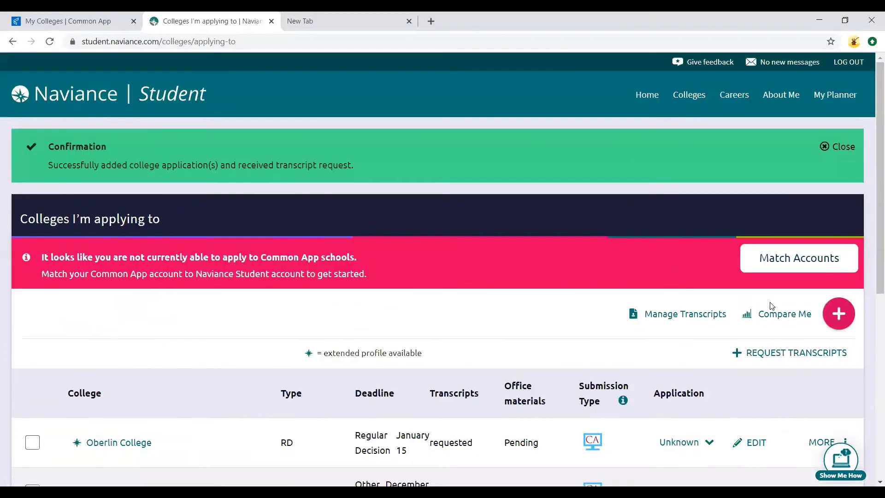
Step: Start a new application for Ohio University-Main Campus with app type Early Action November 15
{"action": "left_click", "coordinate": [838, 318]}
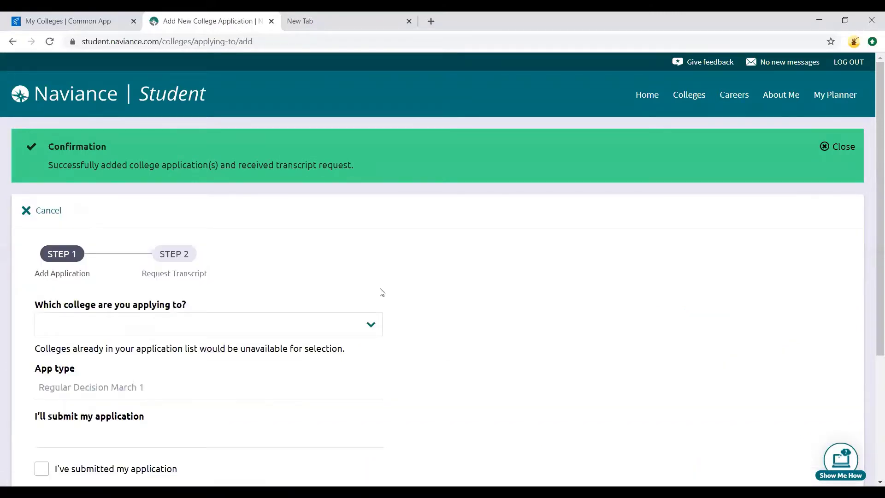
{"action": "scroll", "coordinate": [381, 293], "scroll_direction": "down", "scroll_amount": 3}
{"action": "left_click", "coordinate": [370, 209]}
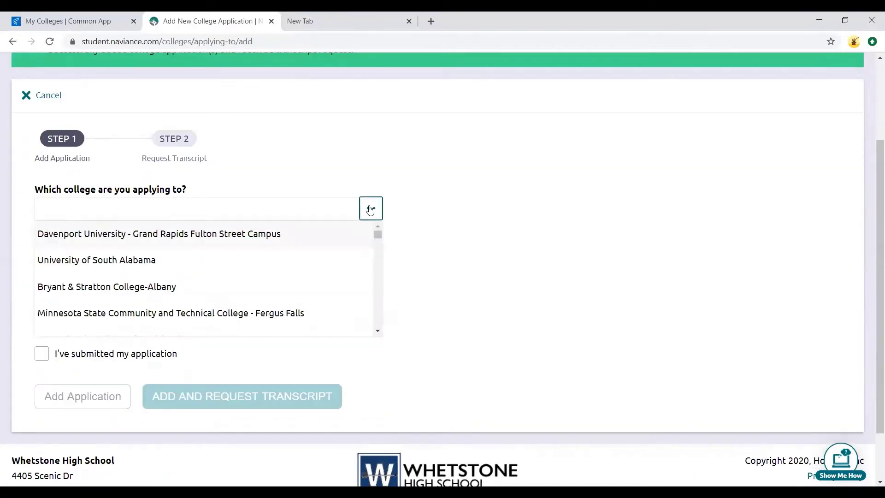
{"action": "left_click", "coordinate": [311, 209]}
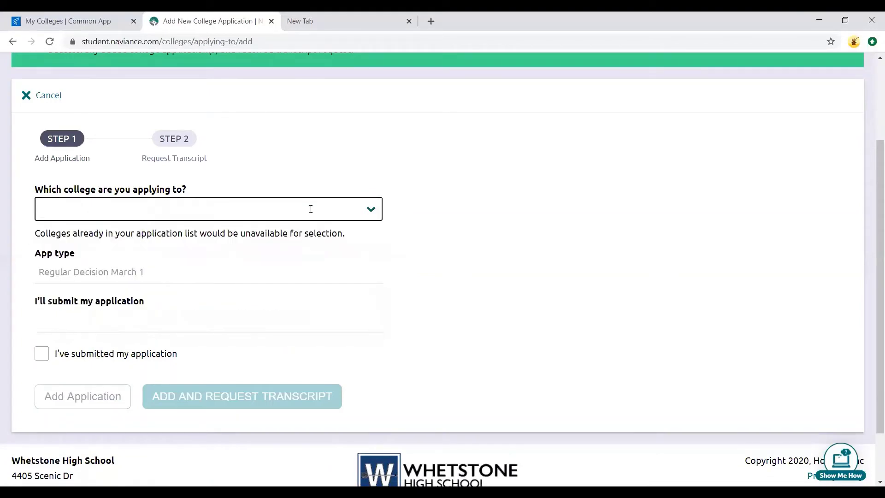
{"action": "type", "text": "ohio un"}
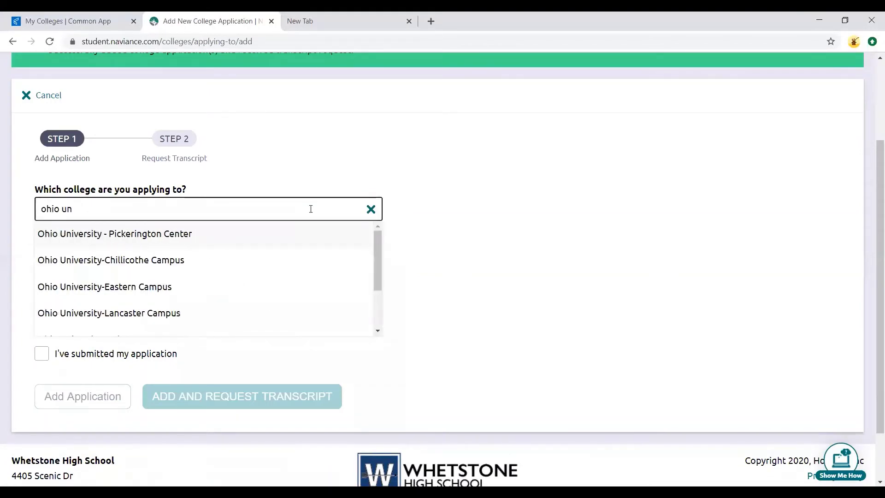
{"action": "scroll", "coordinate": [270, 250], "scroll_direction": "down", "scroll_amount": 1}
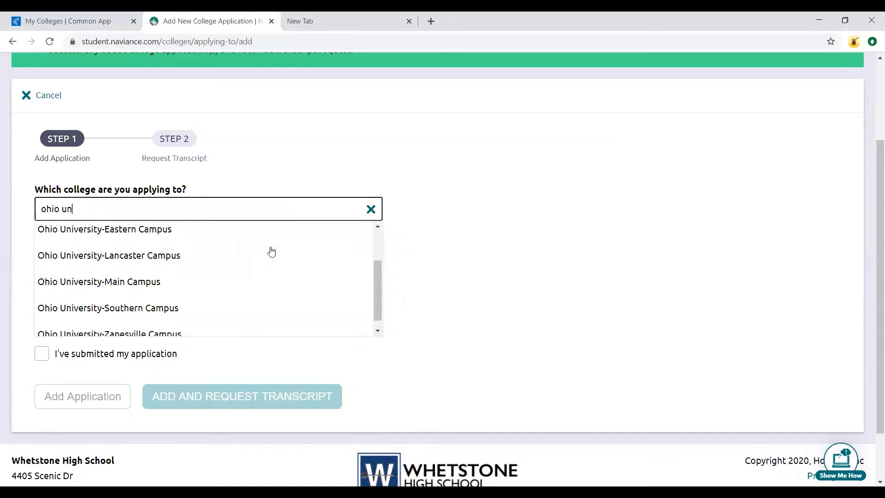
{"action": "left_click", "coordinate": [253, 279]}
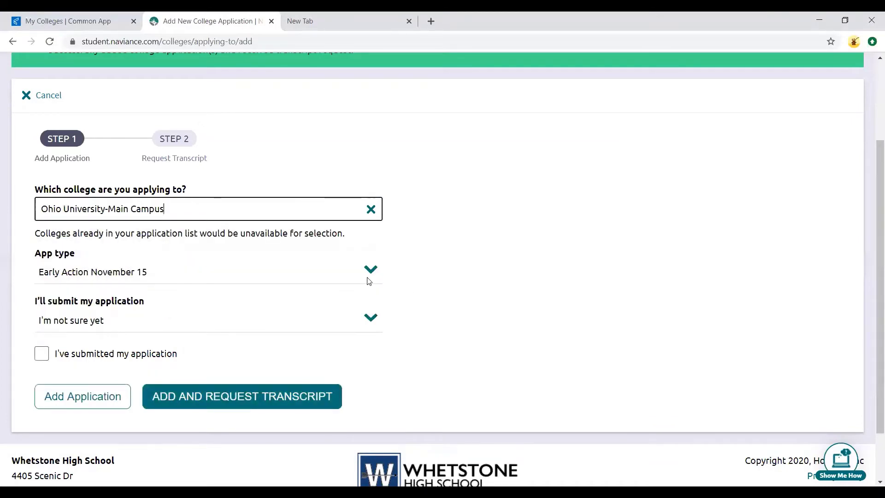
{"action": "left_click", "coordinate": [179, 276]}
{"action": "left_click", "coordinate": [178, 275]}
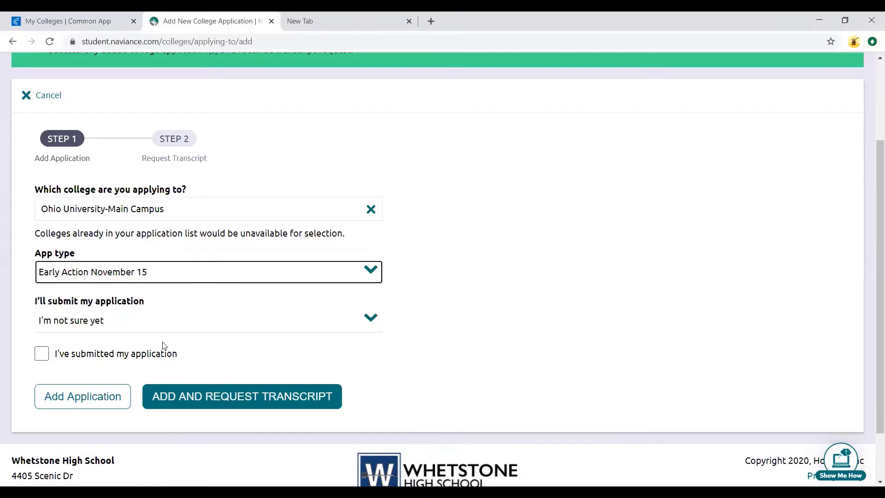
Step: Add Ohio University-Main Campus without a transcript, decline the Connect prompt, and open its edit form
{"action": "left_click", "coordinate": [108, 399]}
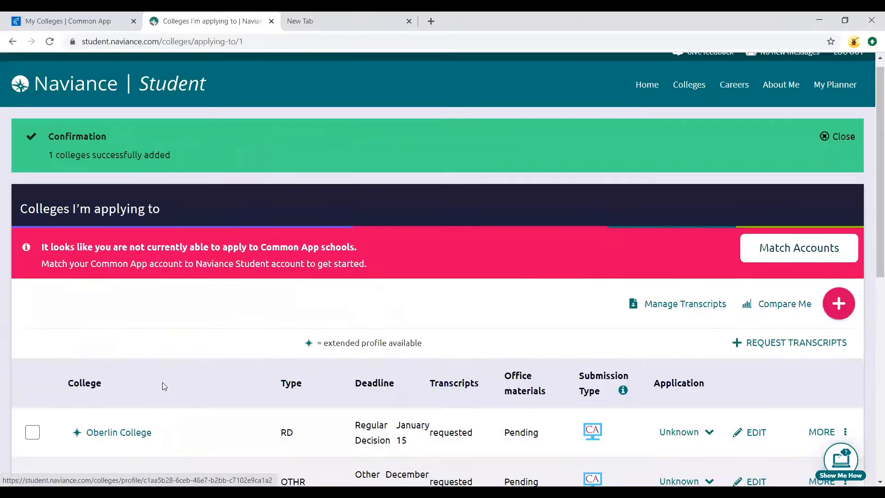
{"action": "scroll", "coordinate": [427, 331], "scroll_direction": "down", "scroll_amount": 4}
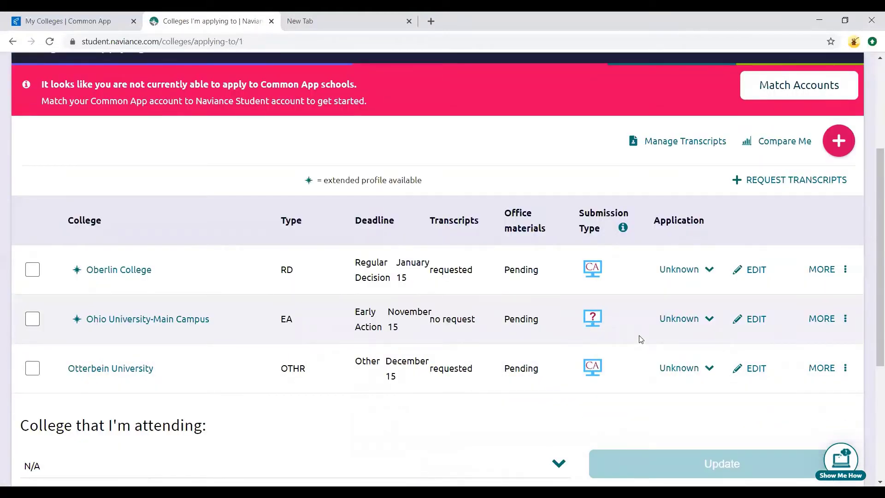
{"action": "left_click", "coordinate": [593, 318]}
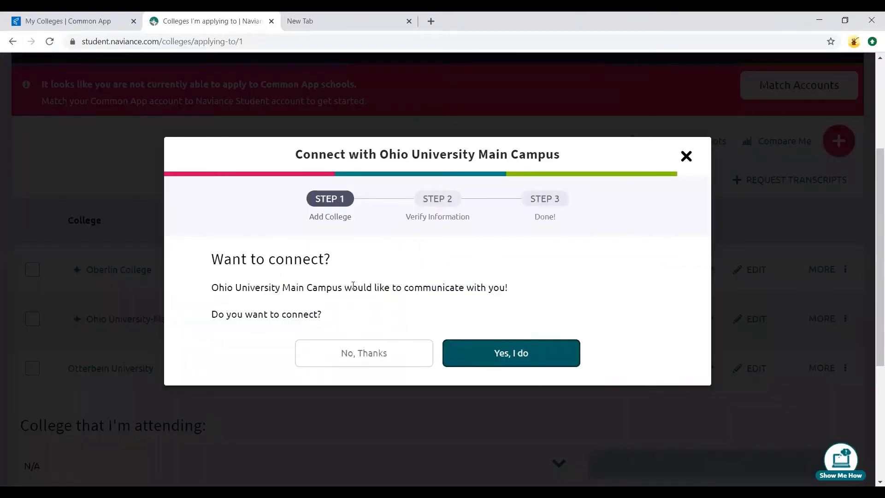
{"action": "left_click", "coordinate": [352, 365]}
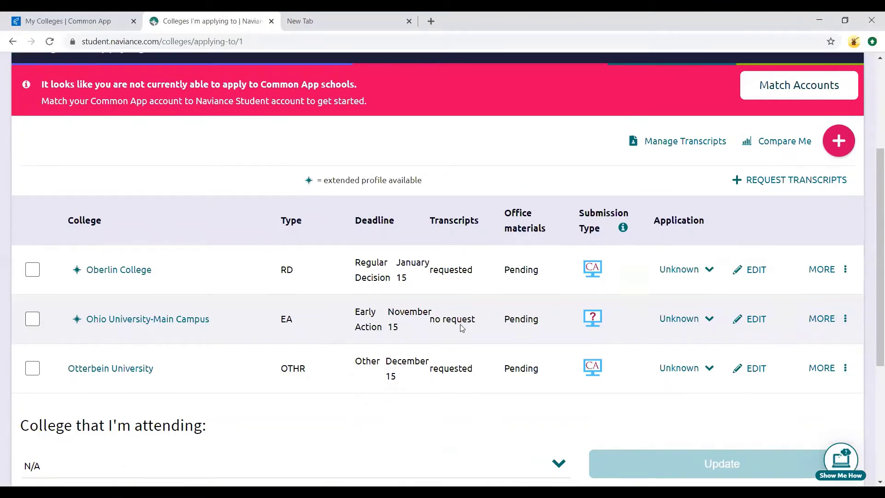
{"action": "left_click_drag", "start_coordinate": [434, 321], "coordinate": [476, 324]}
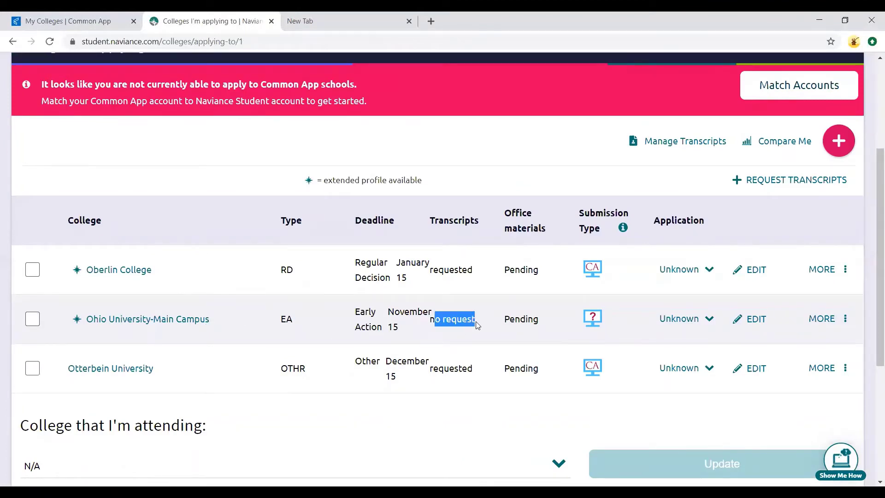
{"action": "left_click", "coordinate": [516, 320]}
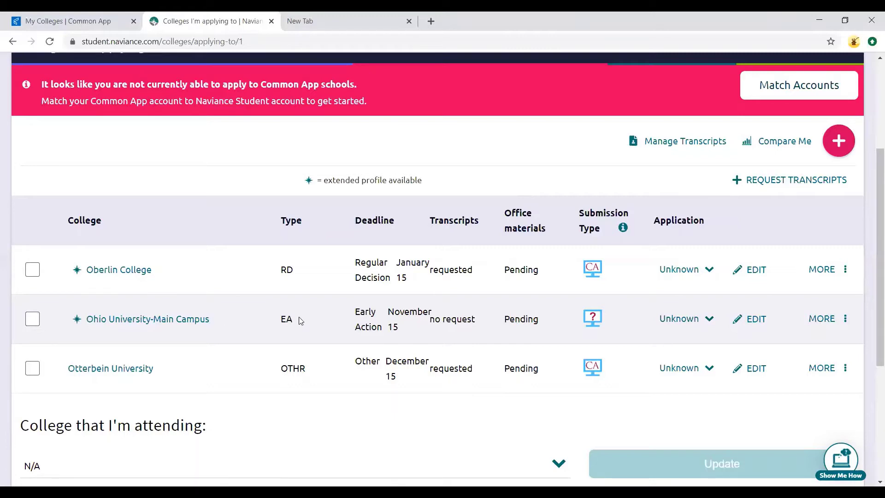
{"action": "left_click", "coordinate": [747, 322]}
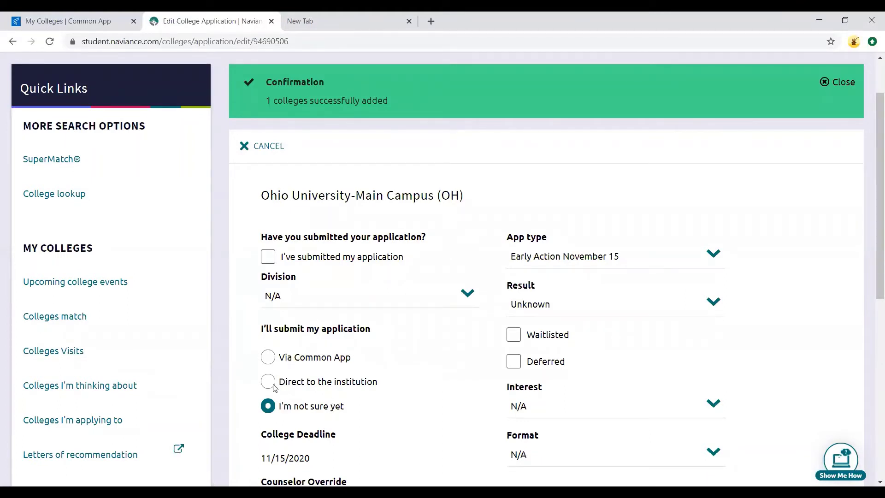
Step: Set Ohio University-Main Campus to Via Common App, keep Early Action November 15, and save
{"action": "left_click", "coordinate": [298, 361]}
{"action": "left_click", "coordinate": [581, 257]}
{"action": "left_click", "coordinate": [581, 256]}
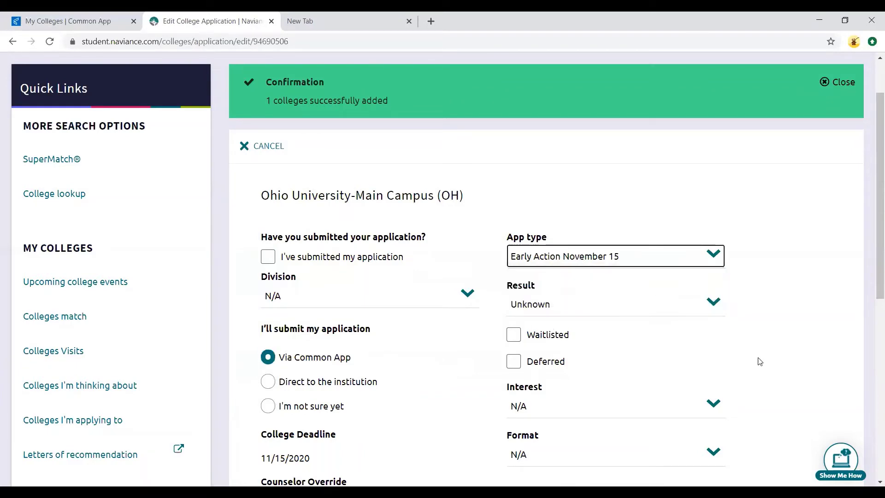
{"action": "scroll", "coordinate": [760, 364], "scroll_direction": "down", "scroll_amount": 4}
{"action": "left_click", "coordinate": [338, 387]}
{"action": "scroll", "coordinate": [583, 395], "scroll_direction": "down", "scroll_amount": 5}
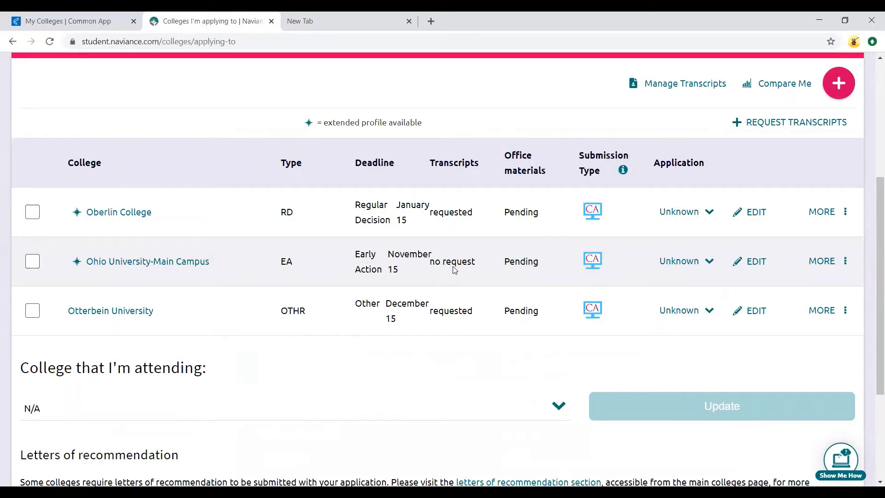
Step: Add Columbus State Community College as a Rolling application without requesting a transcript
{"action": "left_click", "coordinate": [838, 83]}
{"action": "left_click", "coordinate": [285, 261]}
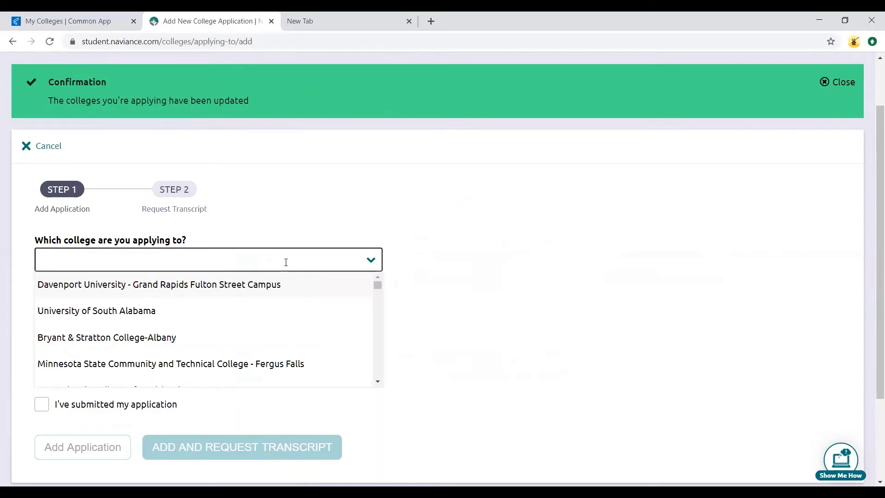
{"action": "type", "text": "columbus state"}
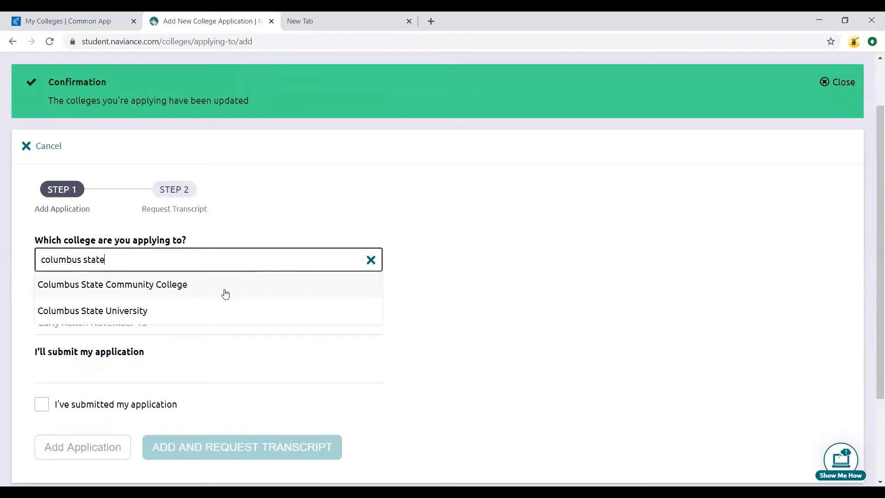
{"action": "left_click", "coordinate": [177, 285]}
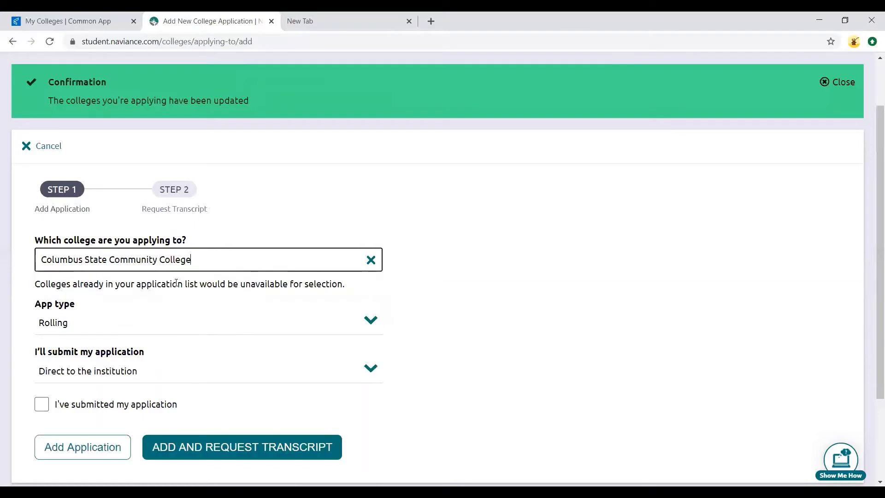
{"action": "left_click", "coordinate": [370, 319]}
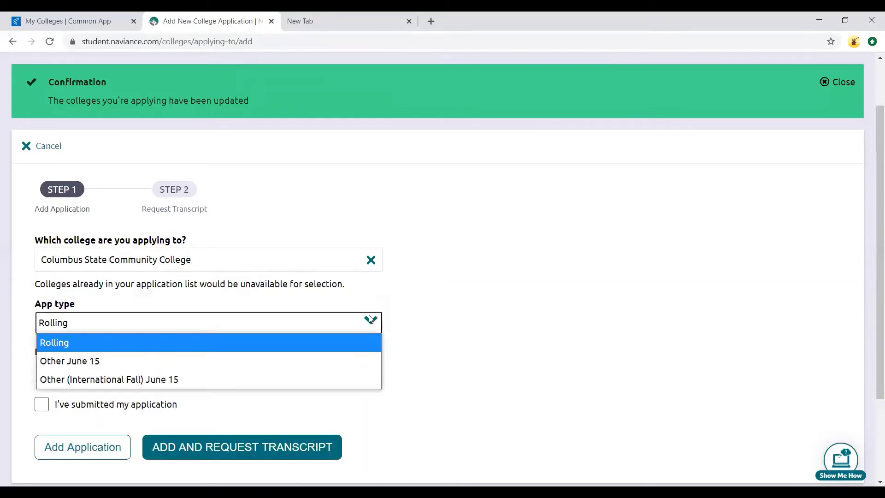
{"action": "left_click", "coordinate": [475, 319]}
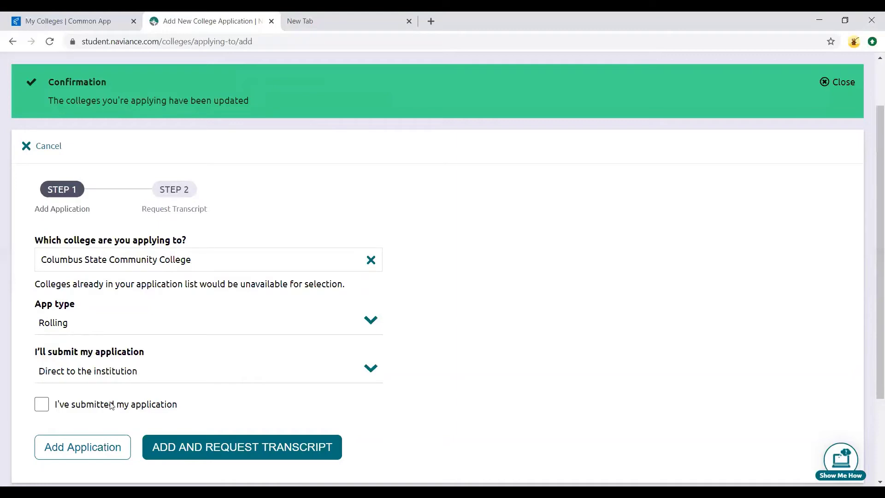
{"action": "left_click", "coordinate": [113, 449]}
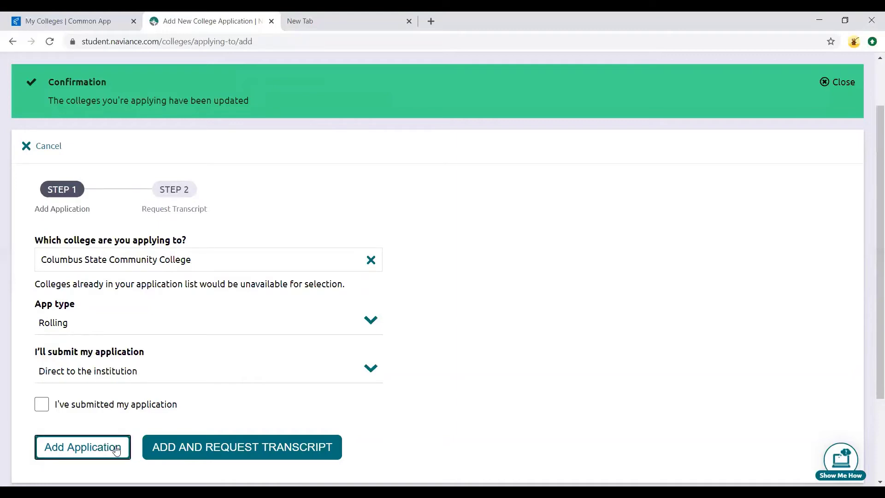
{"action": "scroll", "coordinate": [570, 255], "scroll_direction": "down", "scroll_amount": 4}
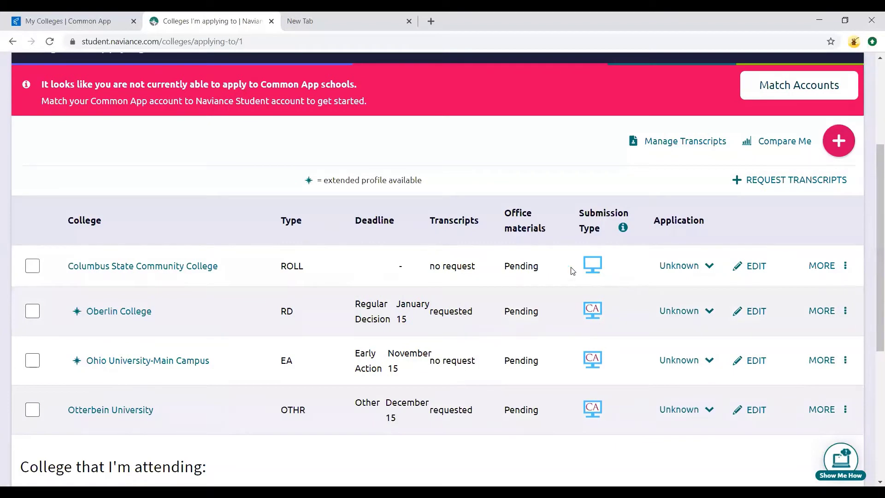
Step: Choose an initial transcript for Columbus State, Oberlin, Ohio University-Main Campus, and Otterbein
{"action": "left_click", "coordinate": [755, 182]}
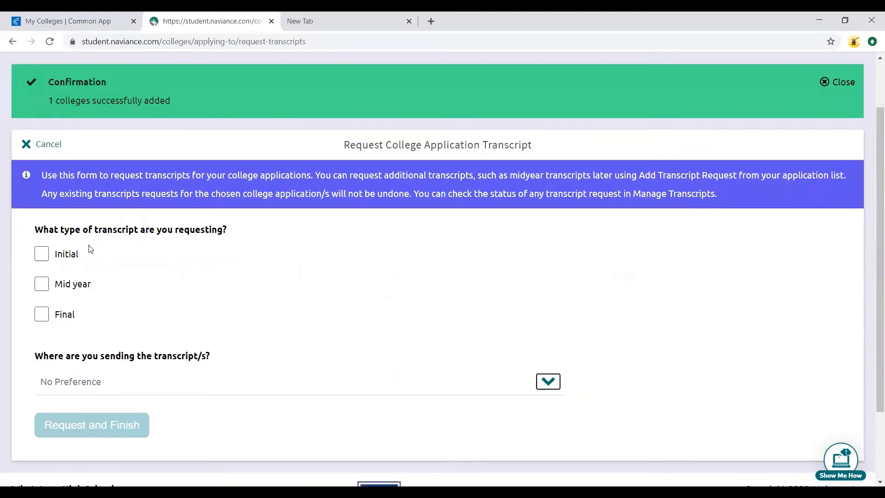
{"action": "left_click", "coordinate": [45, 253]}
{"action": "scroll", "coordinate": [260, 272], "scroll_direction": "down", "scroll_amount": 2}
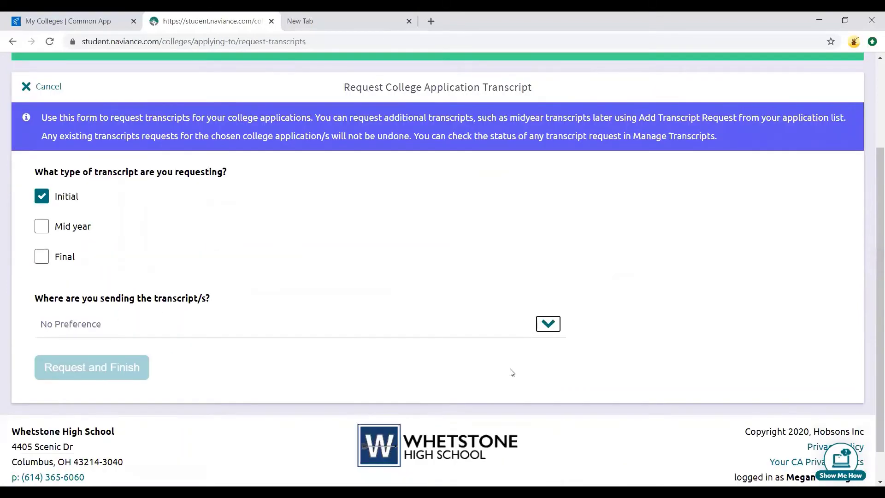
{"action": "left_click", "coordinate": [548, 323]}
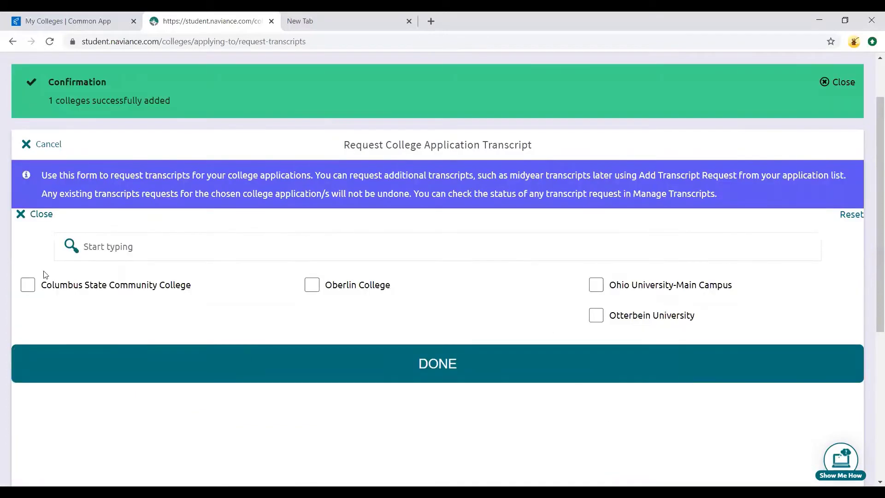
{"action": "left_click", "coordinate": [28, 284]}
{"action": "left_click", "coordinate": [312, 284]}
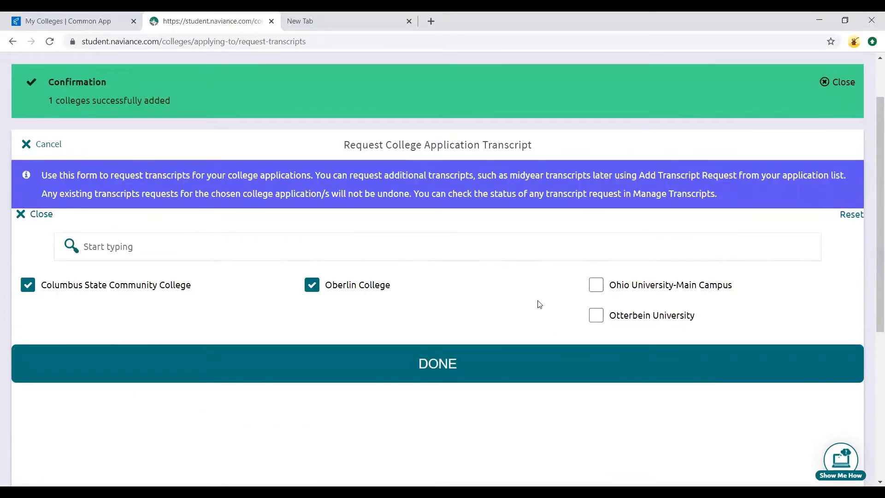
{"action": "left_click", "coordinate": [596, 285]}
{"action": "left_click", "coordinate": [596, 315]}
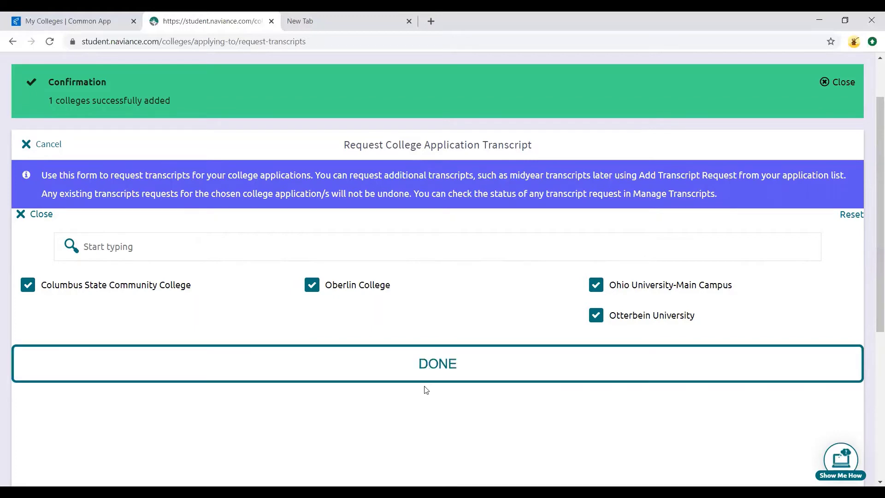
{"action": "left_click", "coordinate": [427, 369]}
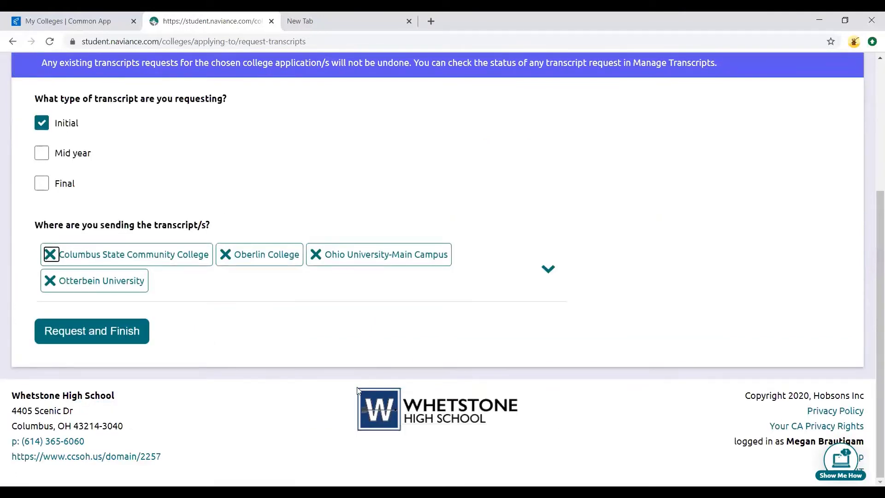
Step: Submit the transcript request and review the list showing all four as requested
{"action": "left_click", "coordinate": [118, 337]}
{"action": "left_click", "coordinate": [133, 339]}
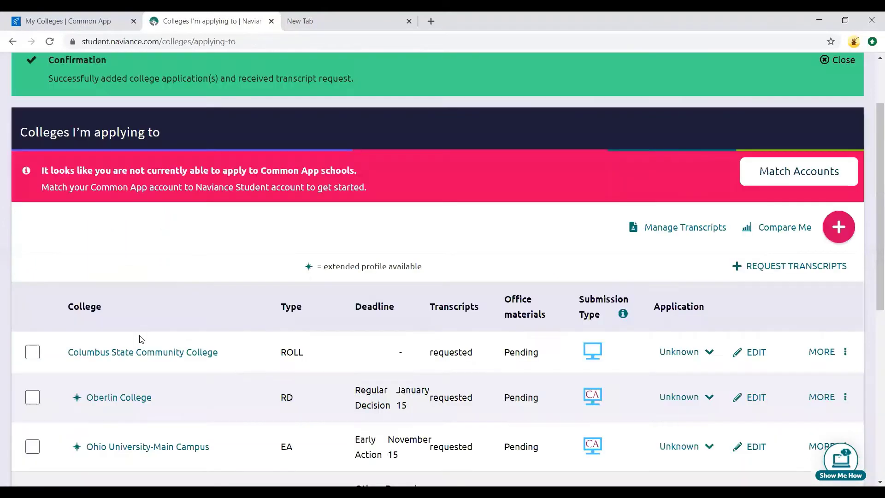
{"action": "scroll", "coordinate": [432, 349], "scroll_direction": "down", "scroll_amount": 3}
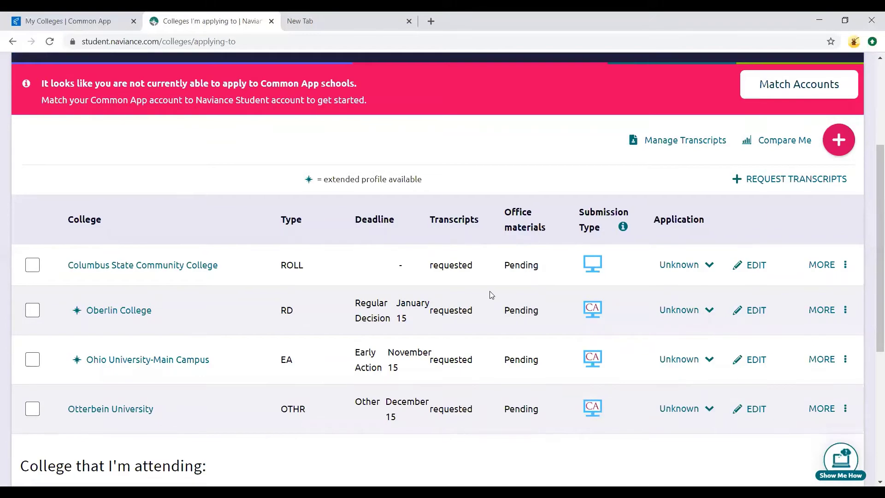
{"action": "scroll", "coordinate": [490, 296], "scroll_direction": "down", "scroll_amount": 2}
{"action": "scroll", "coordinate": [492, 295], "scroll_direction": "down", "scroll_amount": 2}
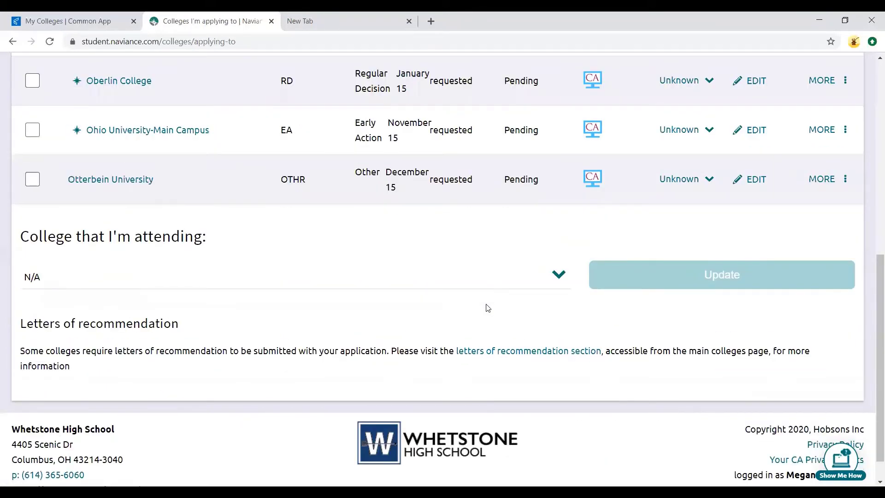
Step: Go from the colleges page to the Letters of recommendation section
{"action": "left_click", "coordinate": [531, 352]}
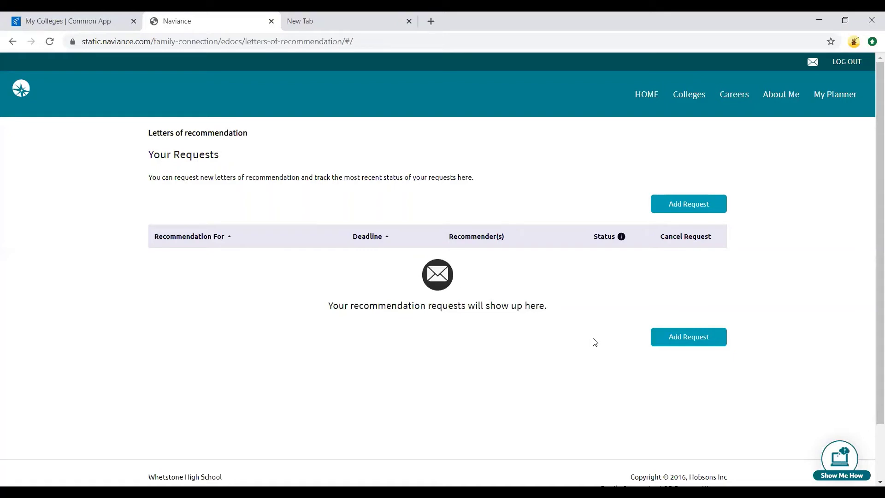
Step: Add a request for the first teacher covering all current and future colleges, checking Common App recommenders
{"action": "left_click", "coordinate": [707, 207]}
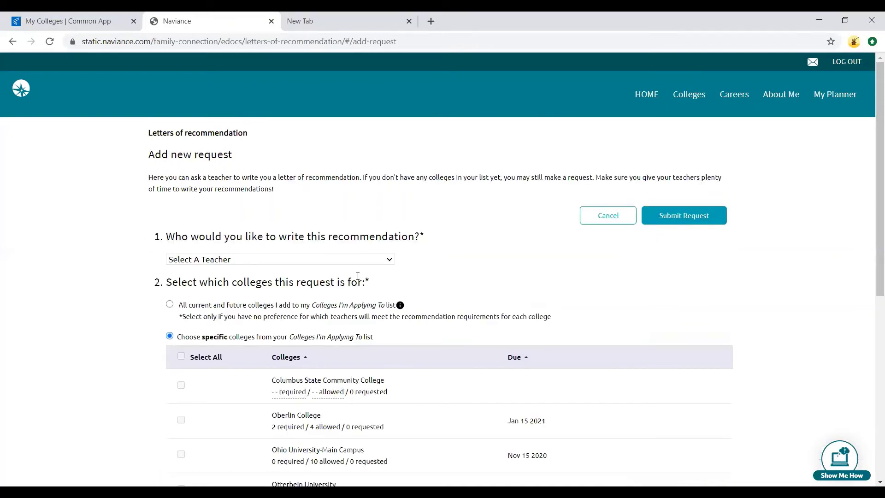
{"action": "left_click", "coordinate": [333, 264]}
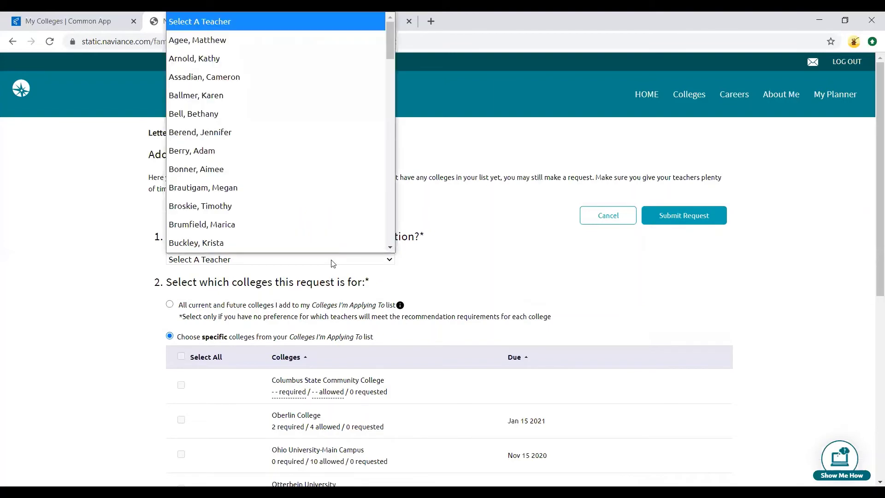
{"action": "scroll", "coordinate": [332, 251], "scroll_direction": "down", "scroll_amount": 1}
{"action": "left_click", "coordinate": [332, 248]}
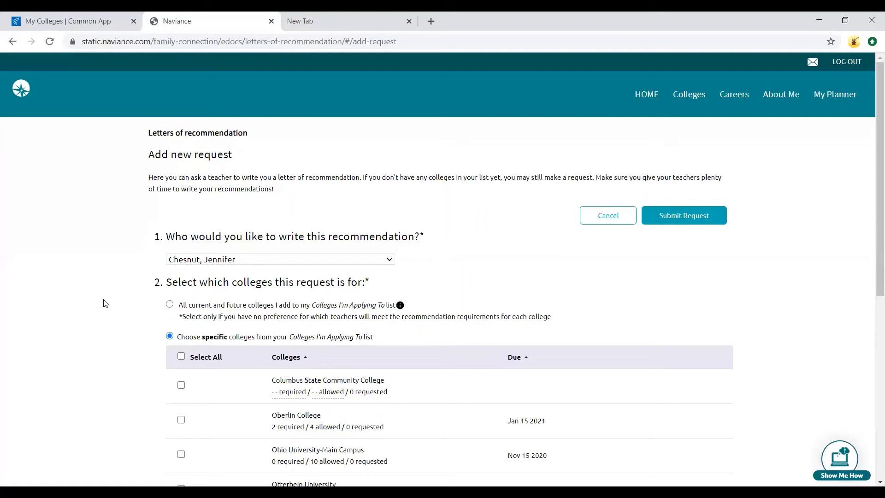
{"action": "left_click", "coordinate": [170, 304]}
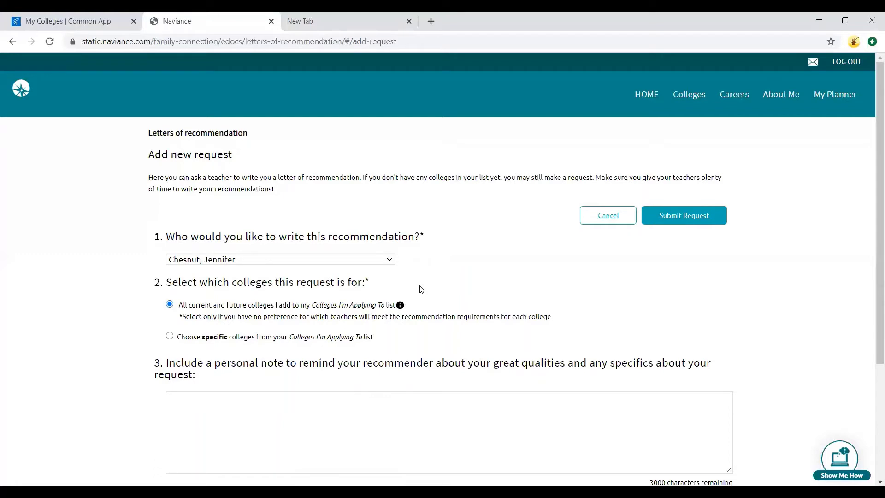
{"action": "left_click", "coordinate": [68, 21]}
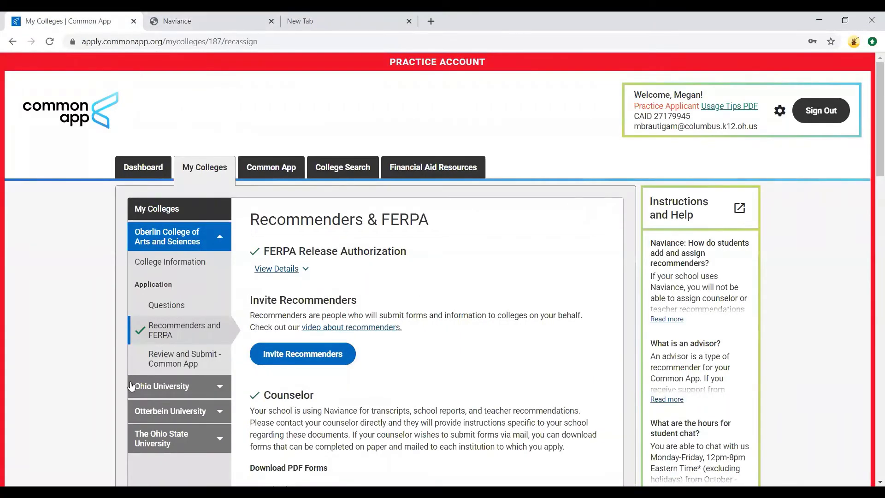
{"action": "left_click", "coordinate": [203, 18]}
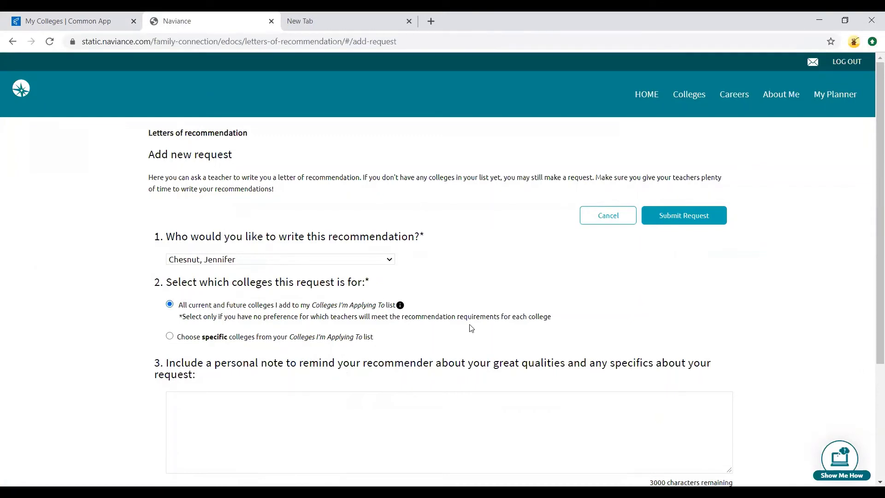
Step: Write a two-paragraph thank-you note mentioning the College Crash Course video tutorial, then submit
{"action": "left_click", "coordinate": [428, 394]}
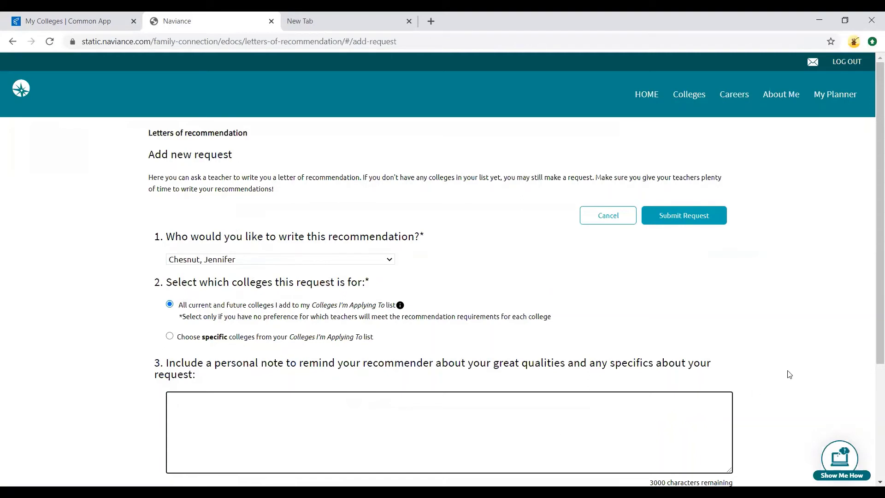
{"action": "type", "text": "Thank you so much for agreeing to"}
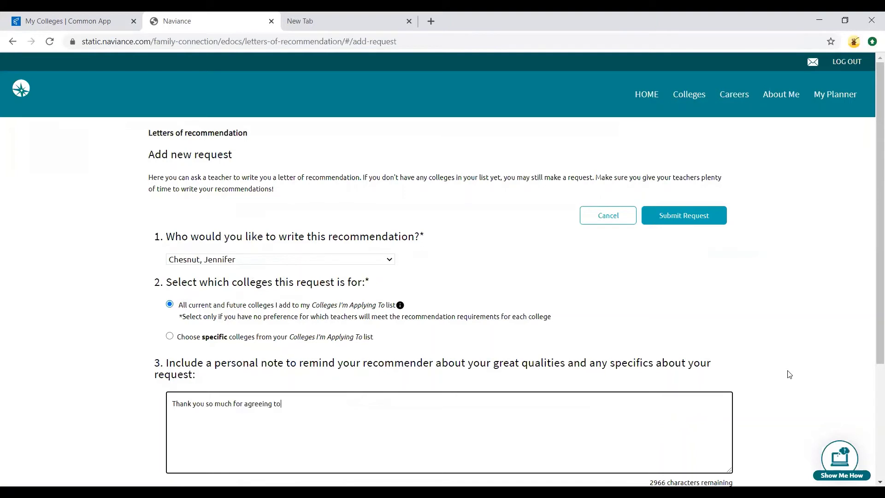
{"action": "type", "text": "write my letter! T"}
{"action": "key", "text": "BackSpace"}
{"action": "key", "text": "Return"}
{"action": "key", "text": "Return"}
{"action": "type", "text": "(also you are featured in the"}
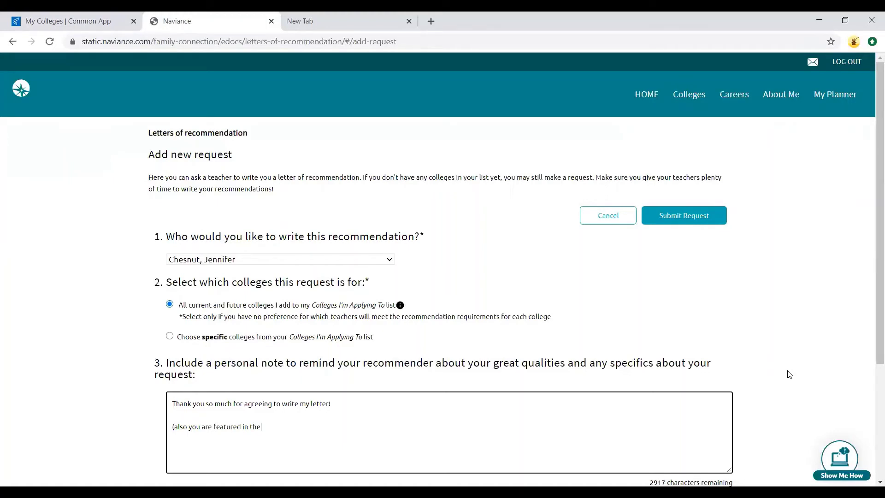
{"action": "type", "text": "College Crash Course video tutorial)"}
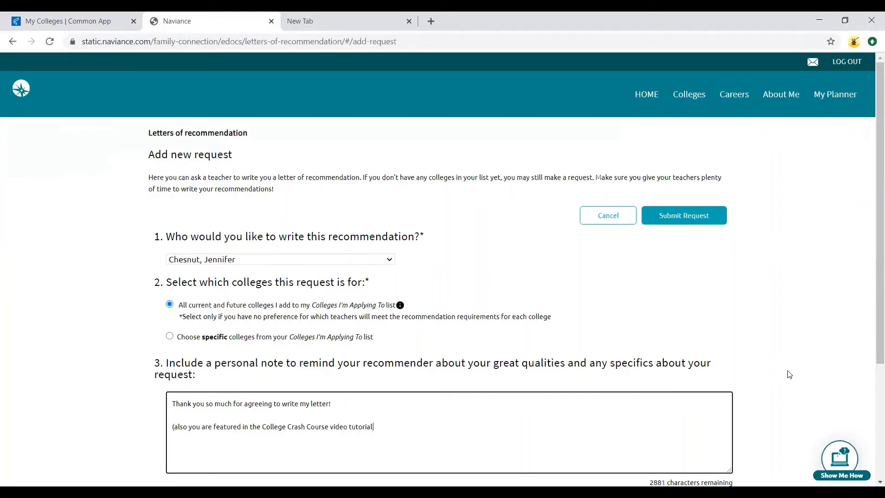
{"action": "type", "text": " on how to request letters of recommendation)"}
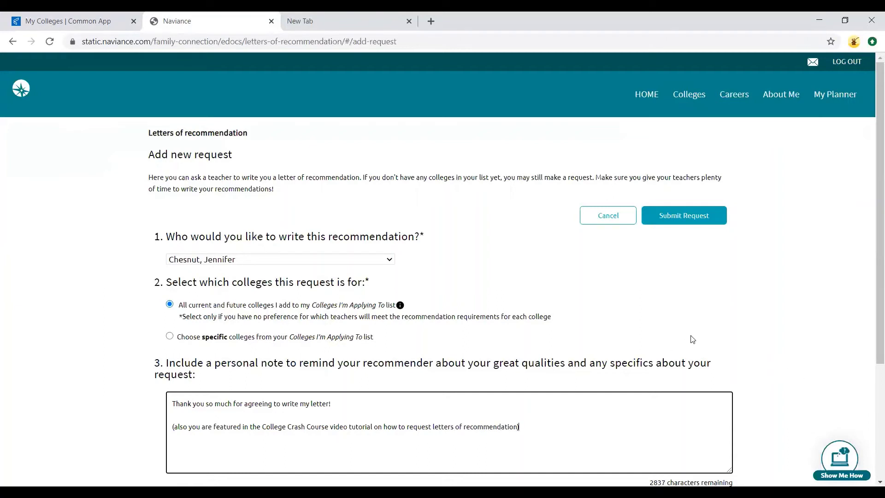
{"action": "left_click", "coordinate": [687, 220]}
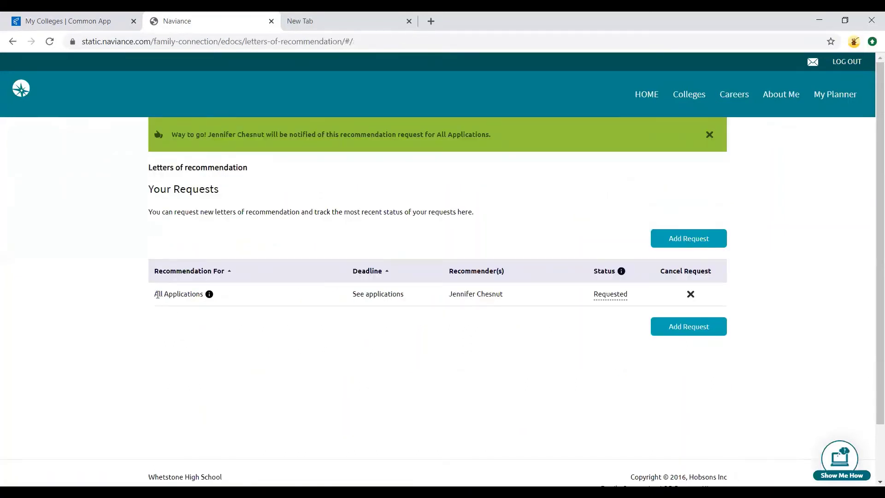
Step: Review the All Applications request in Your Requests, then begin a second request
{"action": "left_click_drag", "start_coordinate": [158, 293], "coordinate": [217, 297]}
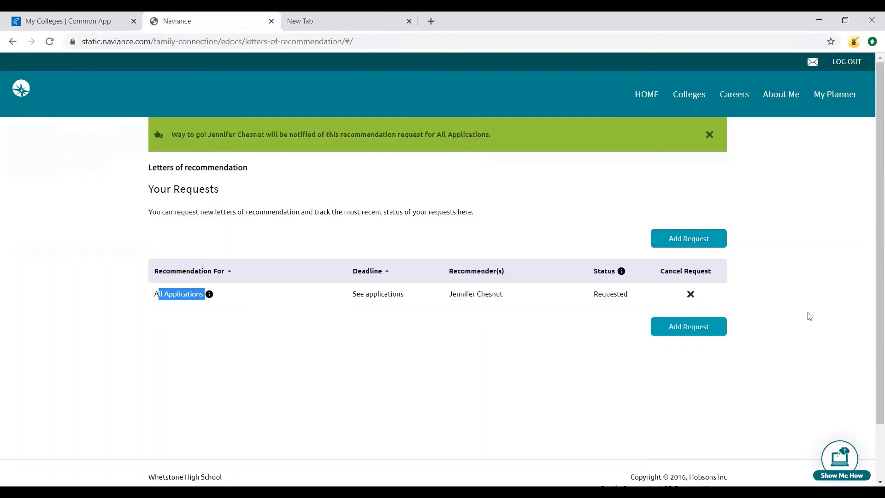
{"action": "left_click", "coordinate": [797, 324]}
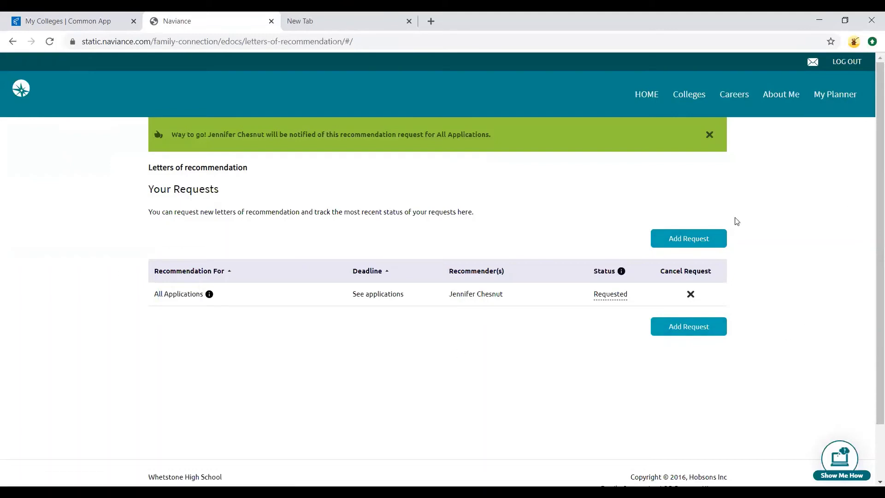
{"action": "left_click", "coordinate": [718, 241]}
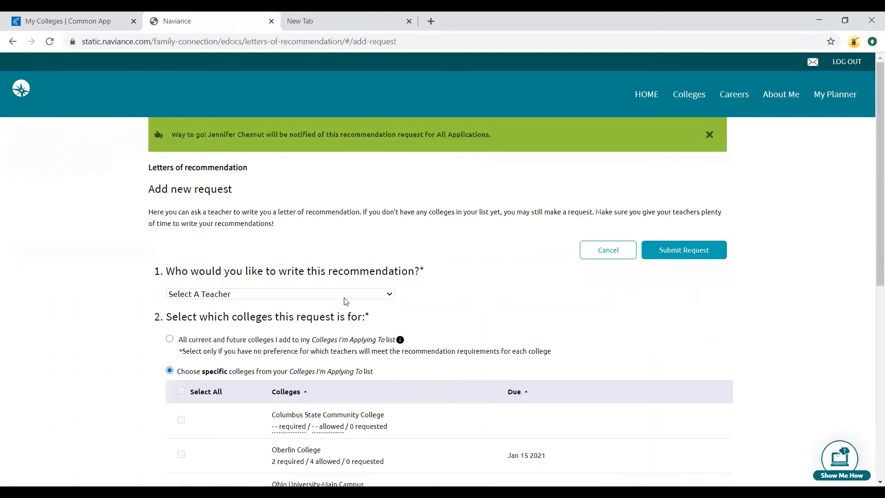
Step: Select the second teacher as recommender from the Select A Teacher list
{"action": "left_click", "coordinate": [348, 298]}
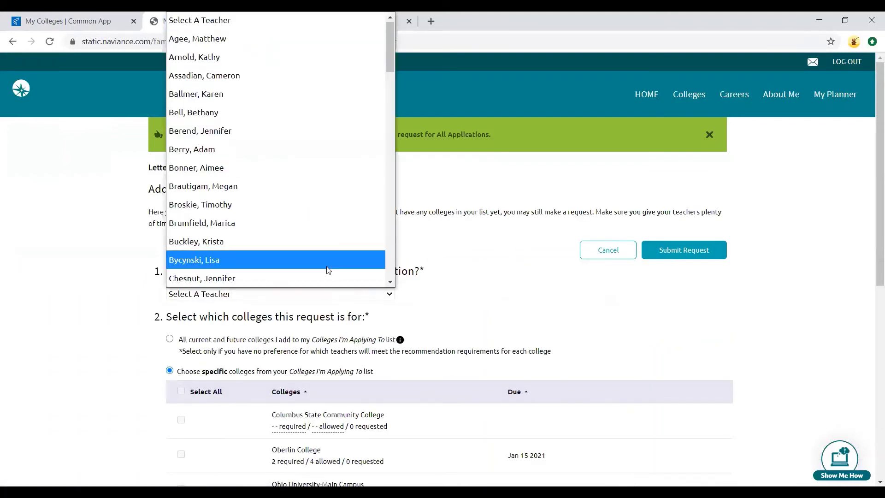
{"action": "scroll", "coordinate": [328, 271], "scroll_direction": "down", "scroll_amount": 5}
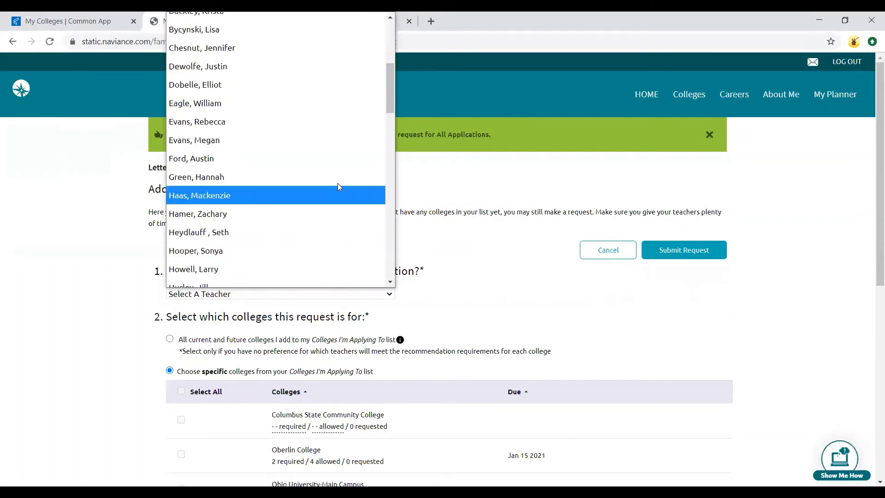
{"action": "left_click", "coordinate": [337, 183]}
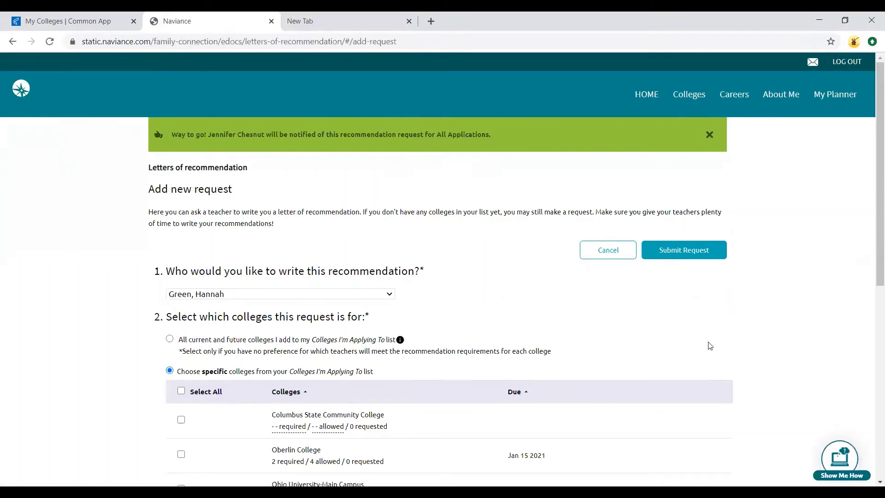
{"action": "scroll", "coordinate": [719, 344], "scroll_direction": "down", "scroll_amount": 2}
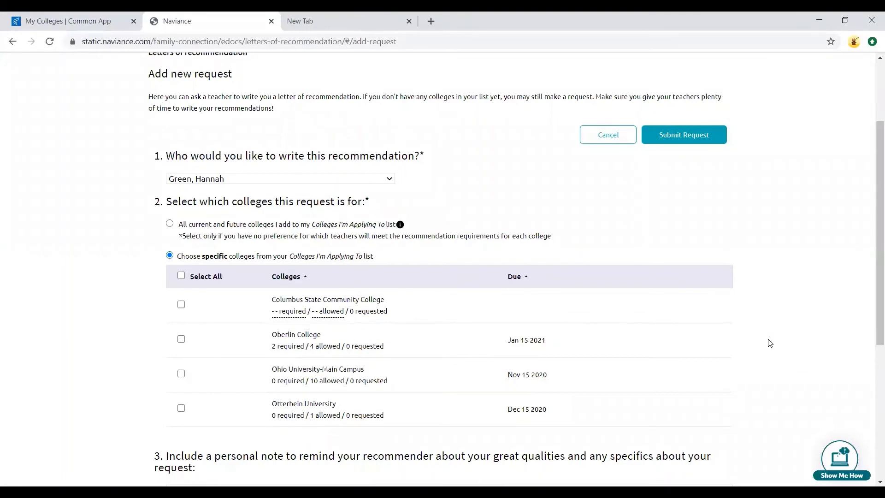
{"action": "scroll", "coordinate": [770, 343], "scroll_direction": "down", "scroll_amount": 2}
{"action": "scroll", "coordinate": [770, 343], "scroll_direction": "up", "scroll_amount": 1}
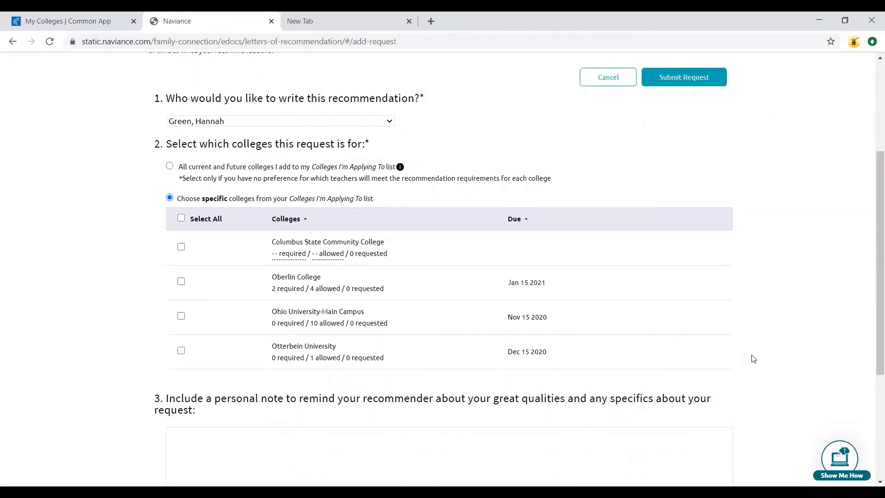
{"action": "scroll", "coordinate": [743, 352], "scroll_direction": "down", "scroll_amount": 1}
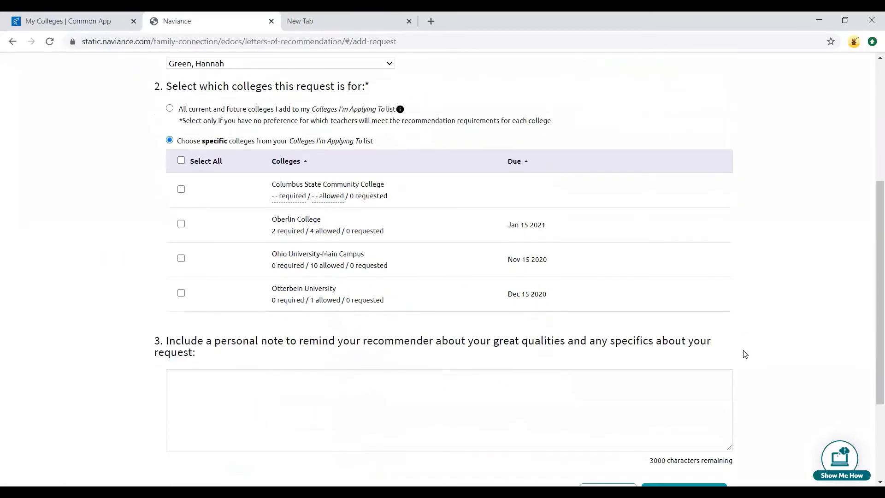
{"action": "scroll", "coordinate": [747, 375], "scroll_direction": "up", "scroll_amount": 2}
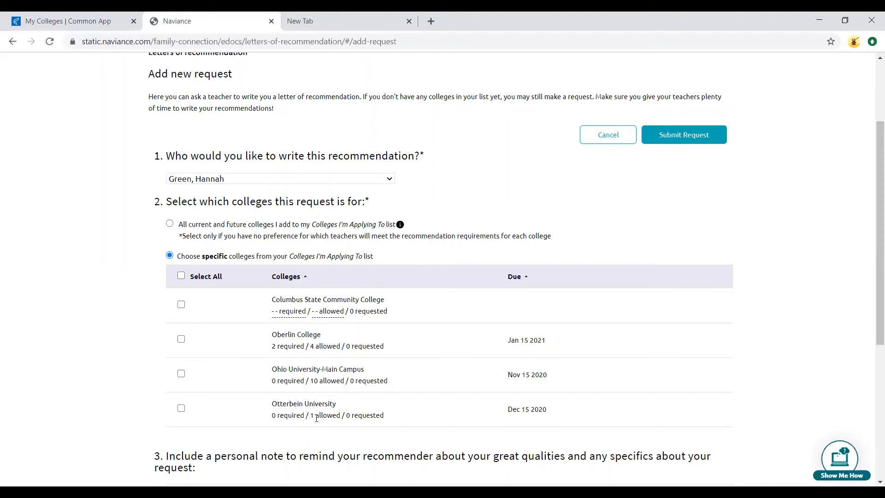
Step: Compare each college's letter limits and tick Oberlin College and Ohio University-Main Campus
{"action": "left_click_drag", "start_coordinate": [311, 415], "coordinate": [343, 418]}
{"action": "left_click_drag", "start_coordinate": [310, 381], "coordinate": [347, 394]}
{"action": "left_click_drag", "start_coordinate": [272, 347], "coordinate": [305, 347]}
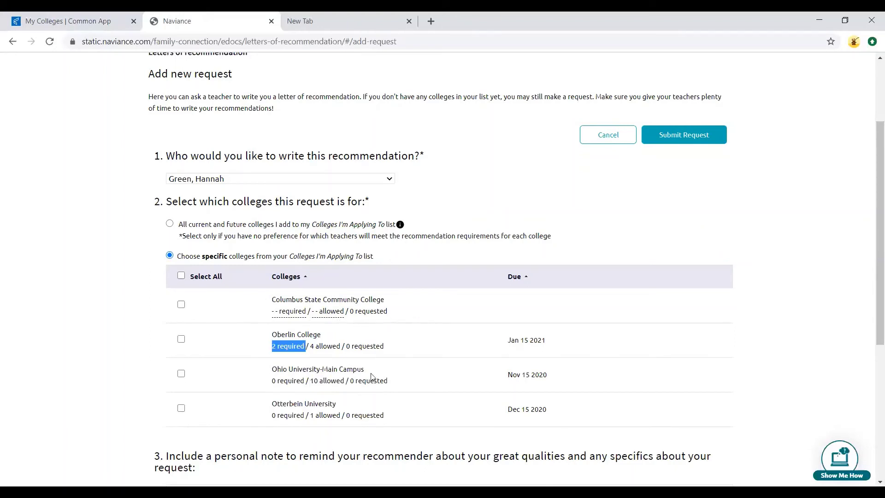
{"action": "left_click", "coordinate": [796, 368]}
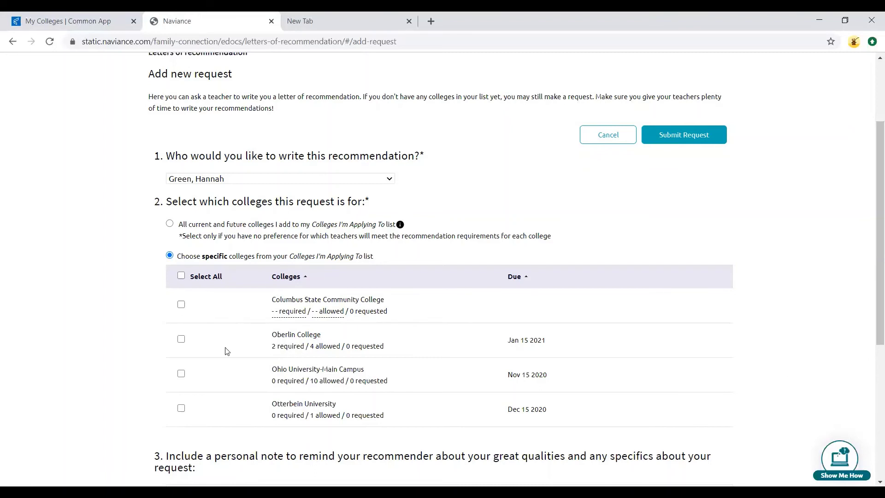
{"action": "left_click", "coordinate": [181, 340]}
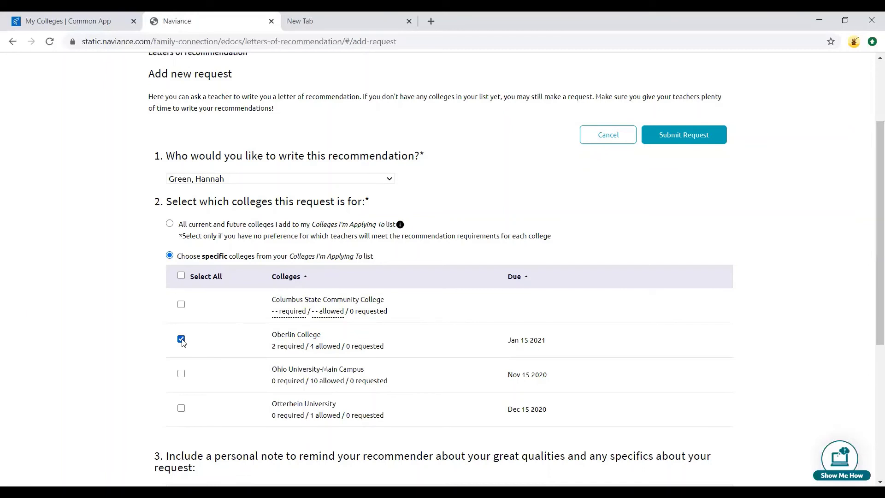
{"action": "left_click", "coordinate": [182, 374]}
{"action": "left_click_drag", "start_coordinate": [341, 416], "coordinate": [310, 416]}
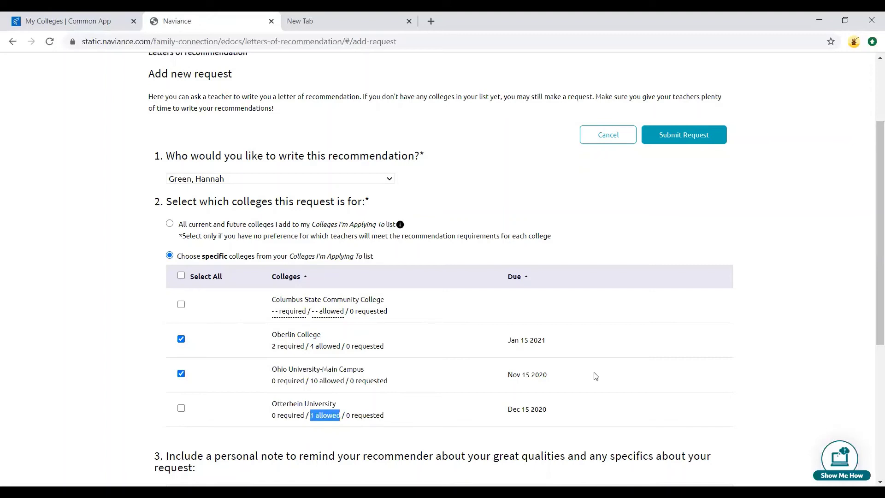
{"action": "left_click", "coordinate": [813, 339]}
{"action": "scroll", "coordinate": [653, 342], "scroll_direction": "down", "scroll_amount": 3}
{"action": "left_click", "coordinate": [606, 381]}
Step: Type the thank-you note mentioning the College Crash Course tutorial and submit the request
{"action": "type", "text": "Thank"}
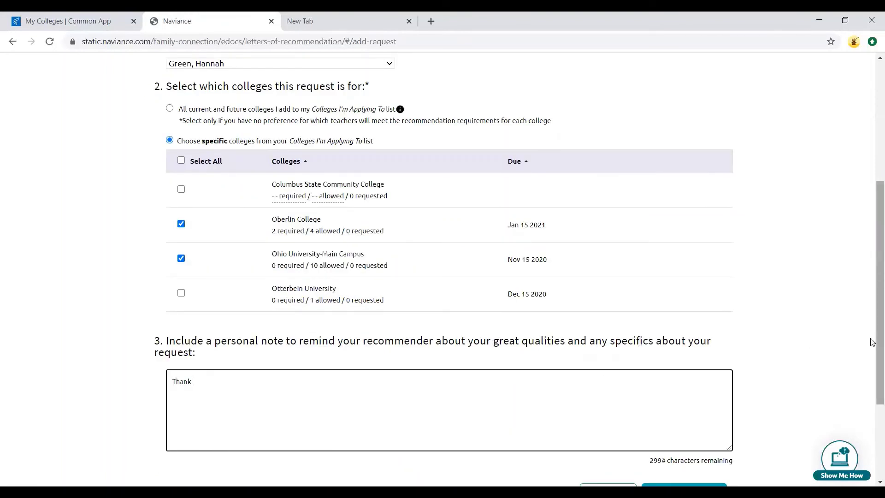
{"action": "type", "text": " you for agreeing to write me a "}
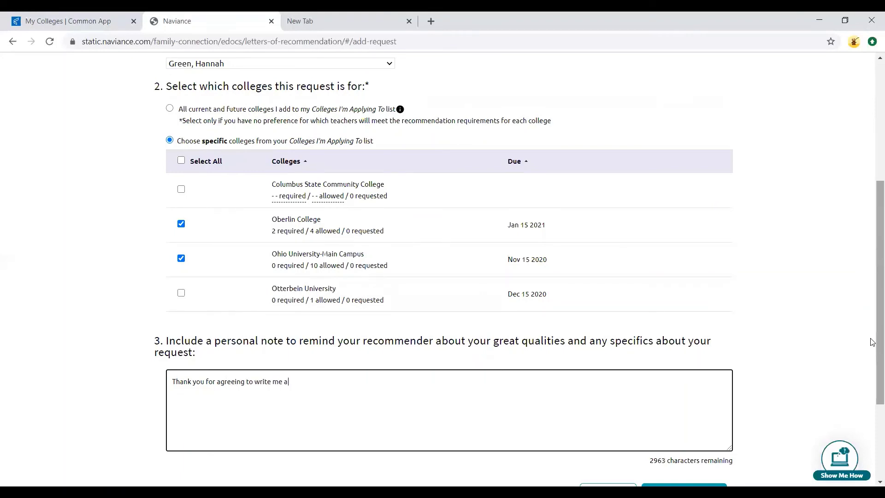
{"action": "type", "text": "letter of recommendation!"}
{"action": "key", "text": "Return"}
{"action": "type", "text": "(also, you a"}
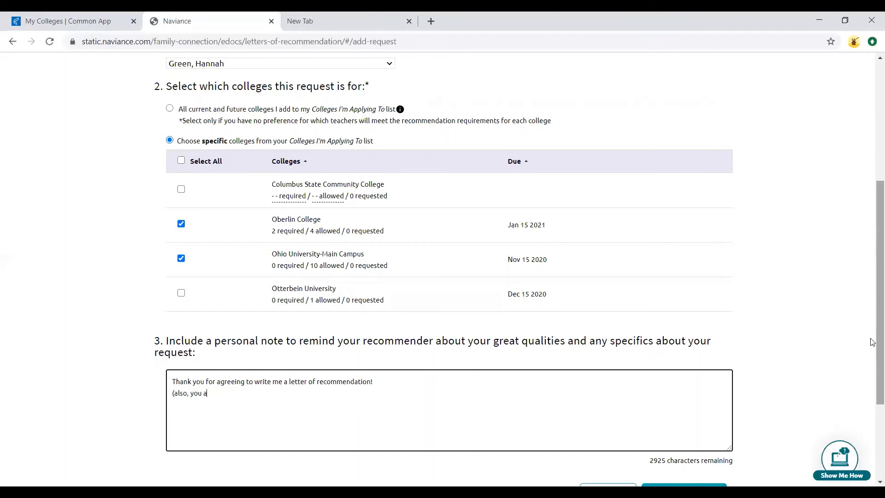
{"action": "type", "text": "re featured in the College Crash Cou"}
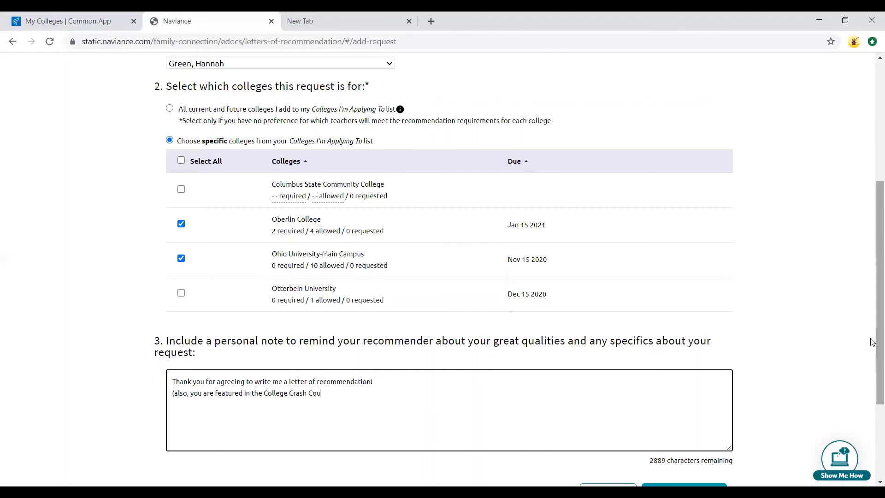
{"action": "type", "text": "rse letter of recommendation tutorial)"}
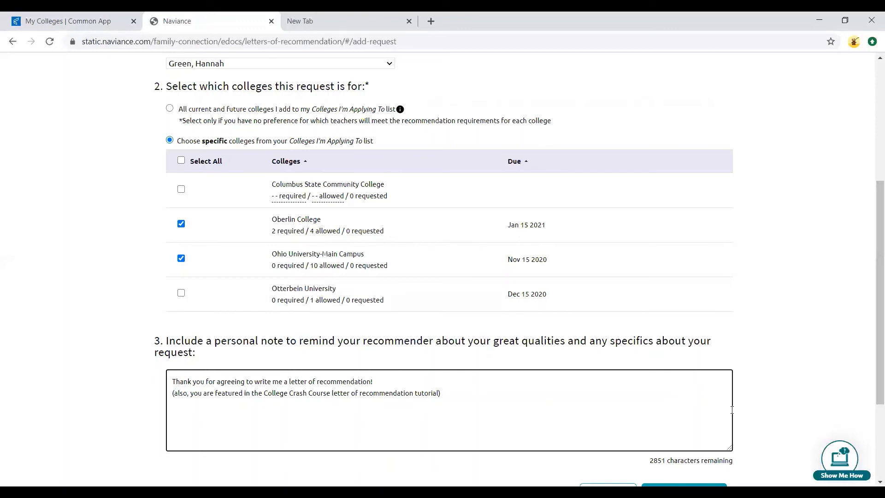
{"action": "scroll", "coordinate": [776, 419], "scroll_direction": "down", "scroll_amount": 3}
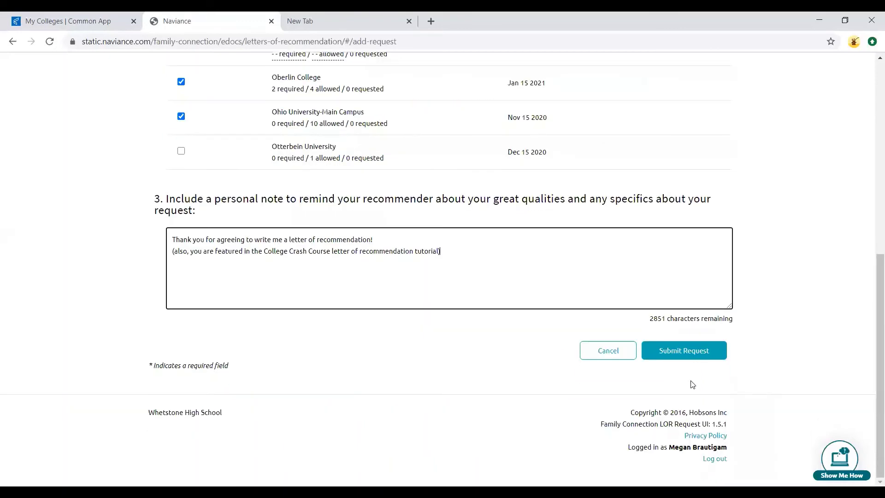
{"action": "scroll", "coordinate": [692, 384], "scroll_direction": "up", "scroll_amount": 2}
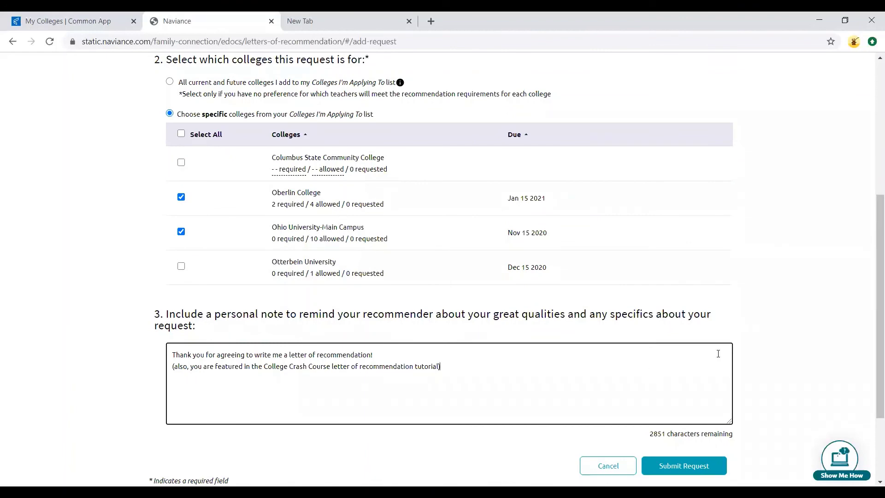
{"action": "scroll", "coordinate": [718, 353], "scroll_direction": "down", "scroll_amount": 1}
{"action": "left_click", "coordinate": [673, 410]}
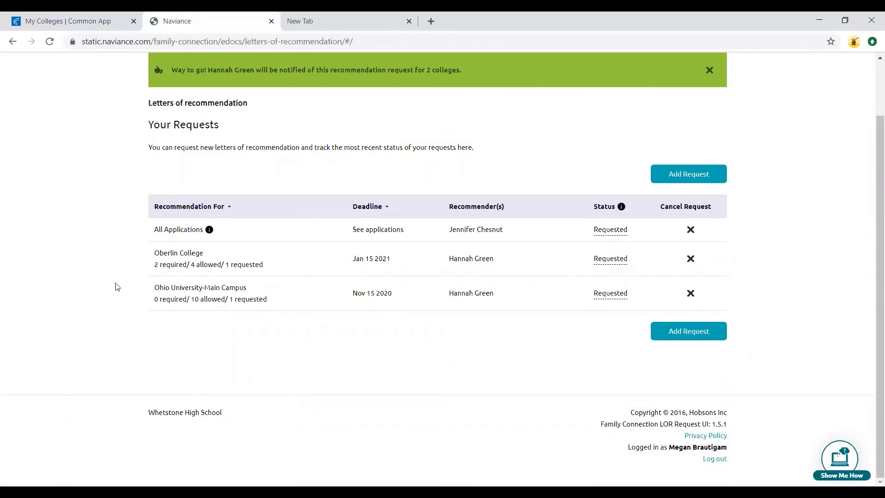
{"action": "scroll", "coordinate": [286, 253], "scroll_direction": "up", "scroll_amount": 2}
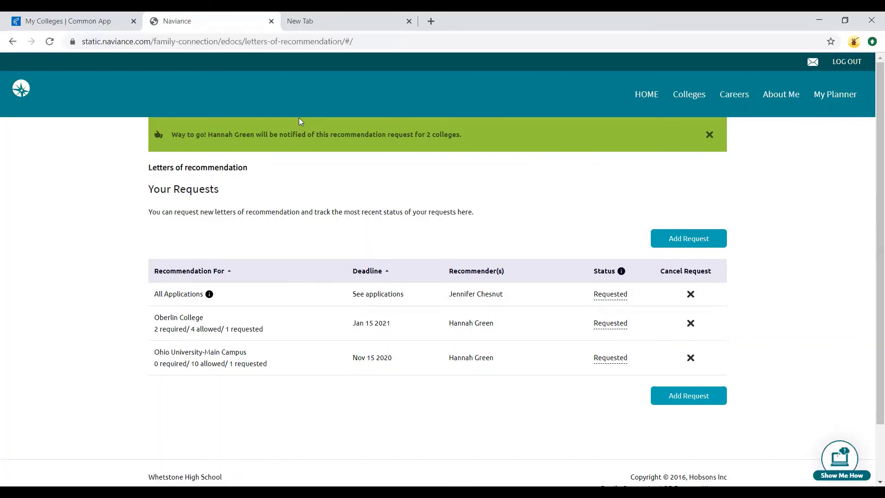
Step: Review Oberlin's Recommenders & FERPA requirements in Common App: 0 required, 3 optional
{"action": "left_click", "coordinate": [102, 23]}
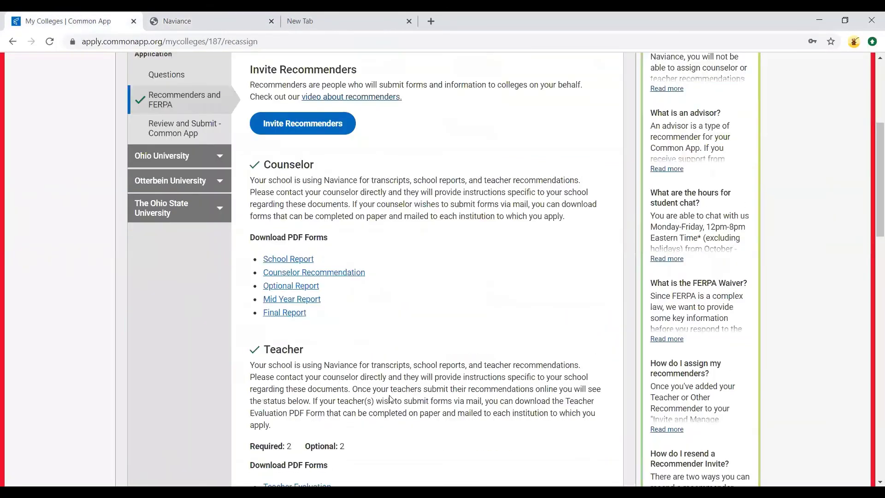
{"action": "scroll", "coordinate": [389, 399], "scroll_direction": "down", "scroll_amount": 9}
{"action": "scroll", "coordinate": [389, 399], "scroll_direction": "up", "scroll_amount": 11}
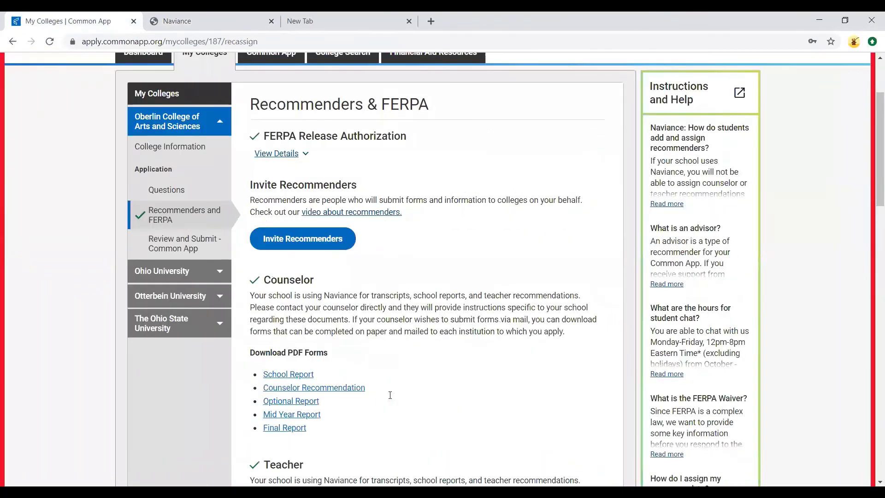
{"action": "scroll", "coordinate": [390, 395], "scroll_direction": "down", "scroll_amount": 10}
{"action": "scroll", "coordinate": [386, 407], "scroll_direction": "up", "scroll_amount": 4}
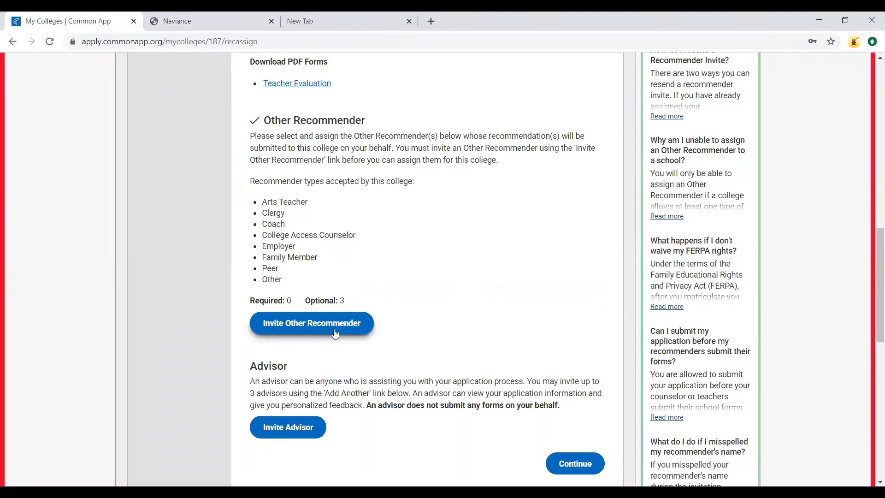
{"action": "scroll", "coordinate": [334, 330], "scroll_direction": "up", "scroll_amount": 5}
{"action": "scroll", "coordinate": [335, 333], "scroll_direction": "up", "scroll_amount": 10}
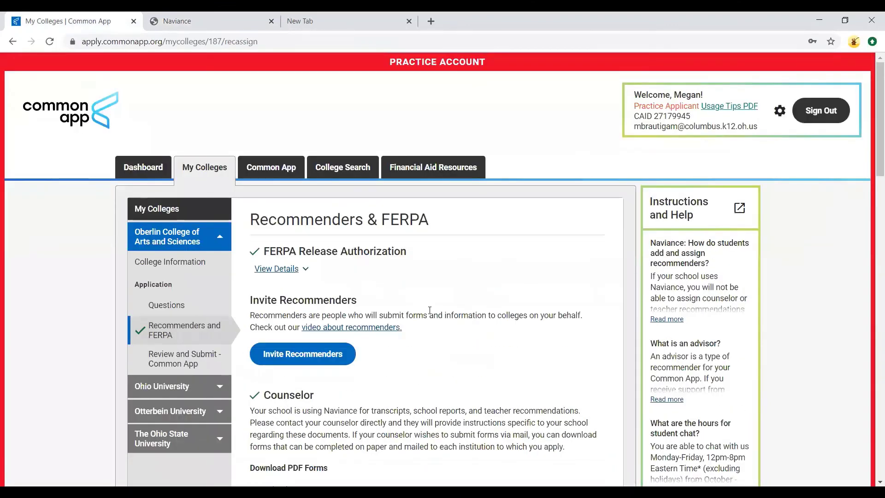
{"action": "scroll", "coordinate": [432, 318], "scroll_direction": "down", "scroll_amount": 14}
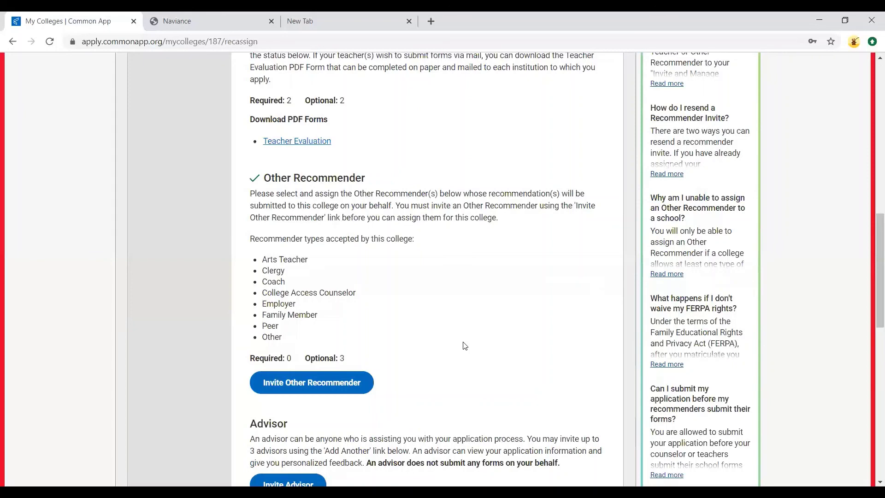
Step: Return to Naviance's Your Requests list showing all three requests as Requested
{"action": "left_click", "coordinate": [228, 15]}
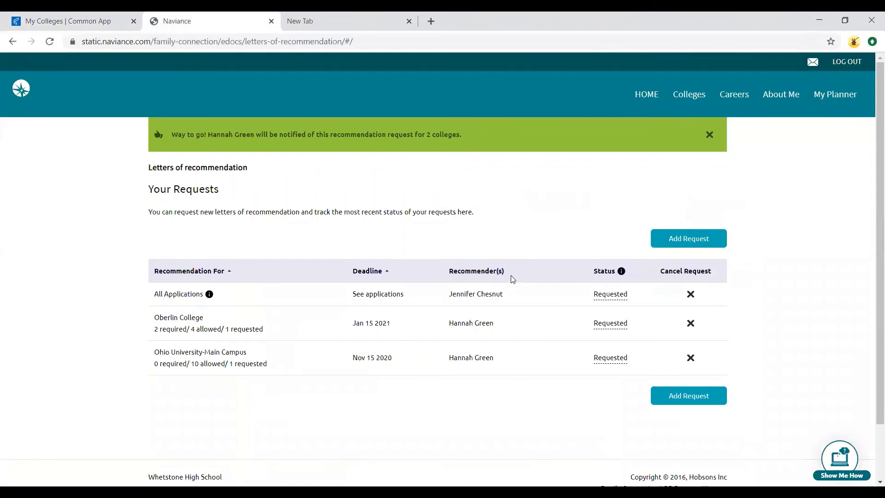